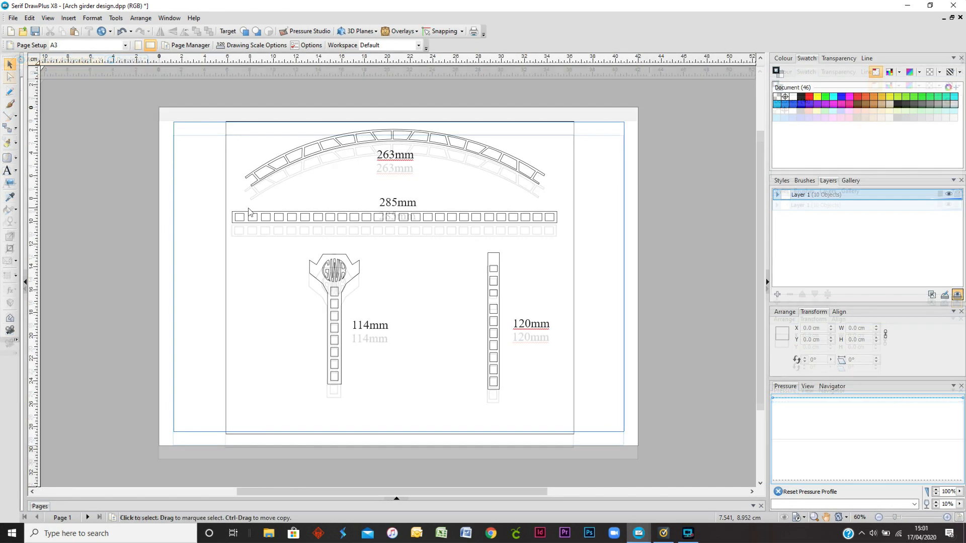
Step: Export the curved arch girder as a JPEG picture named Girder Arch in the Arch Roof Girder folder
left_click(287, 162)
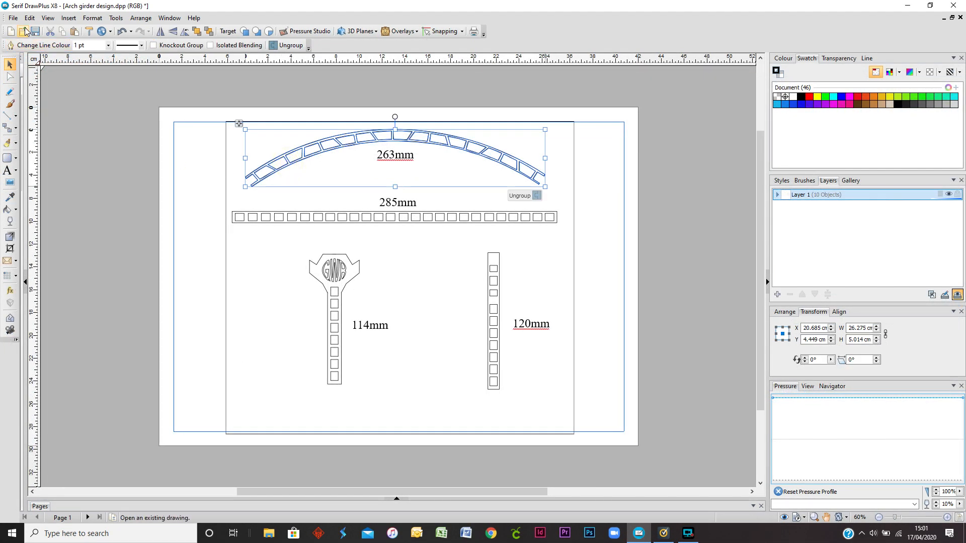
left_click(13, 18)
mouse_move(50, 216)
left_click(186, 222)
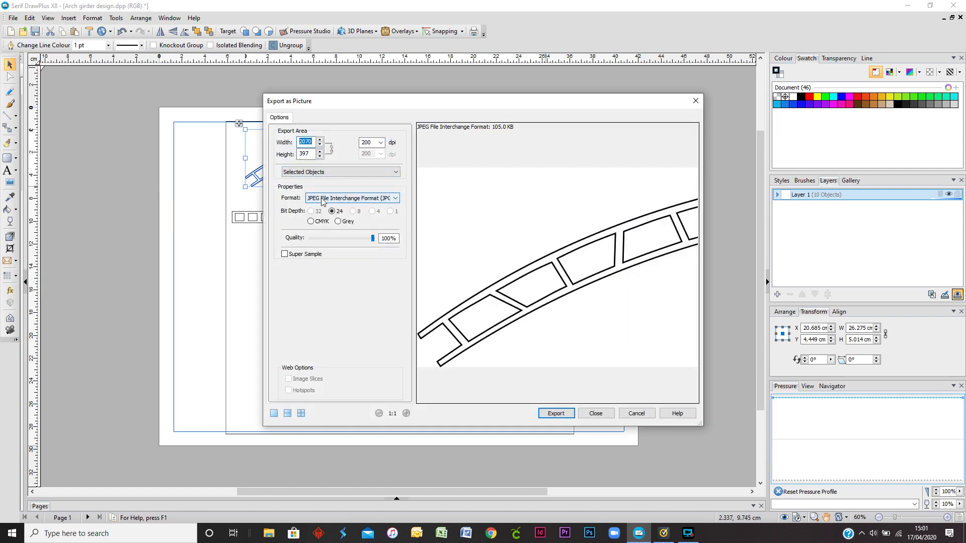
left_click(558, 414)
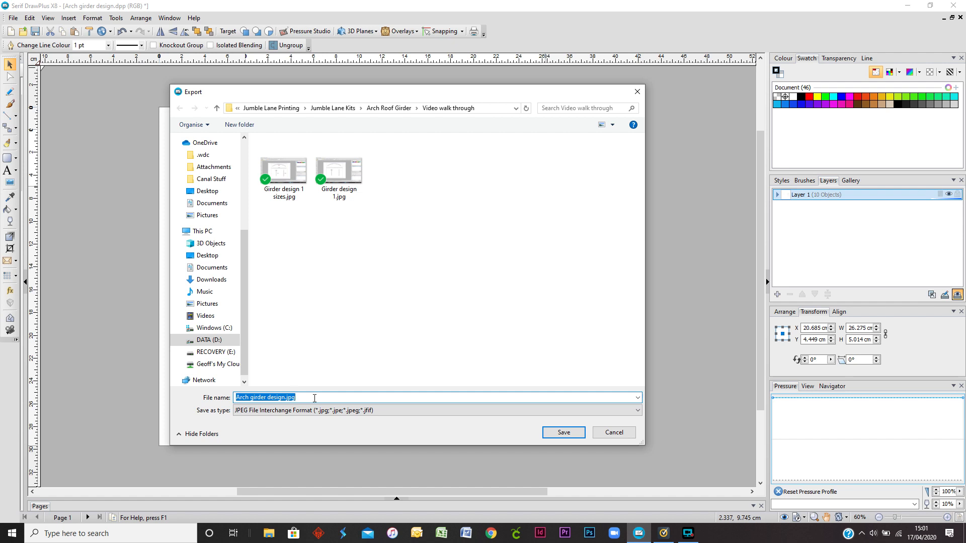
type("Girder ")
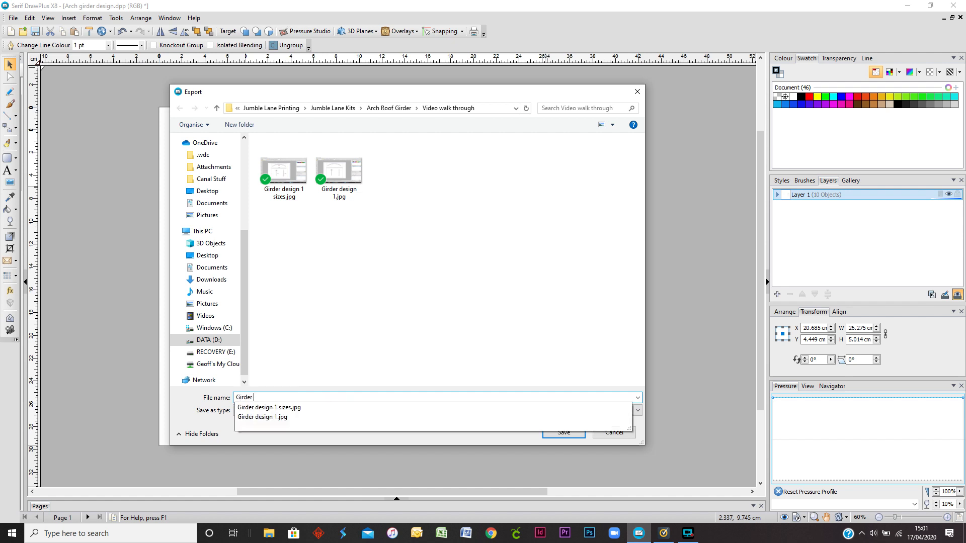
type("Arch")
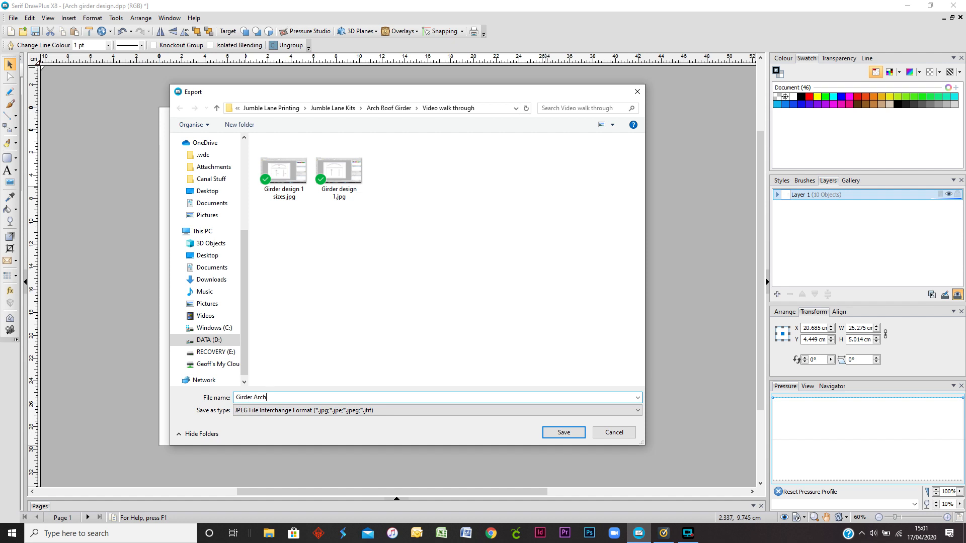
left_click(388, 109)
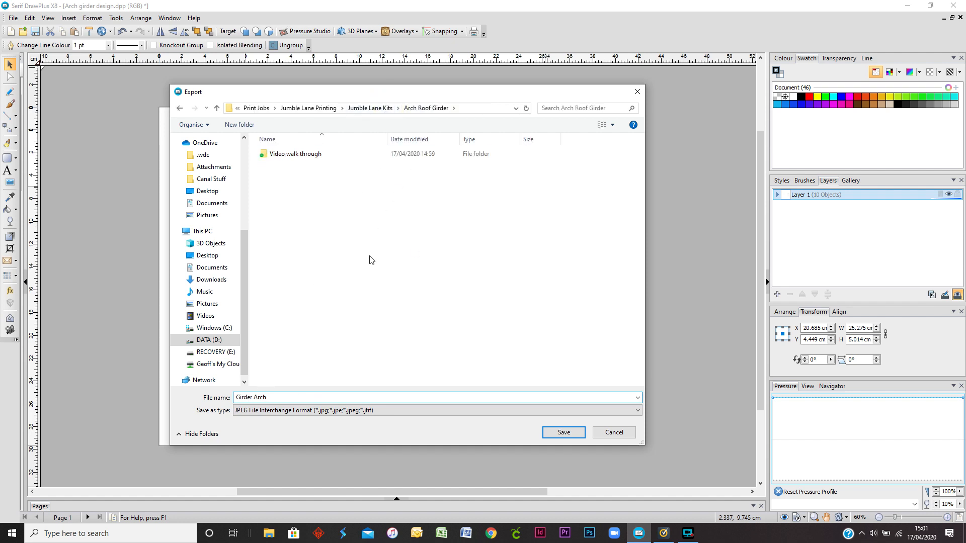
left_click(564, 435)
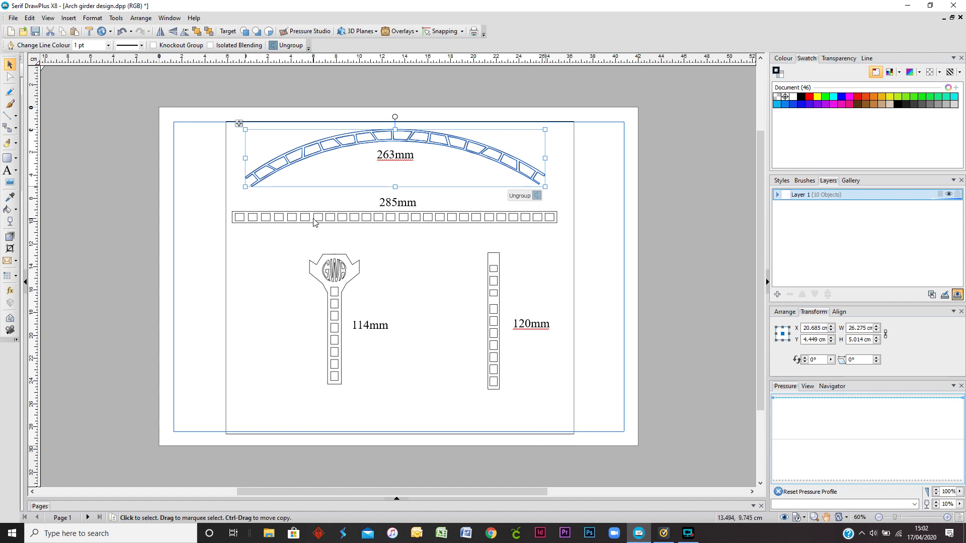
Step: Export the long straight 285mm girder as a JPEG picture named Girder arch internal
left_click(314, 222)
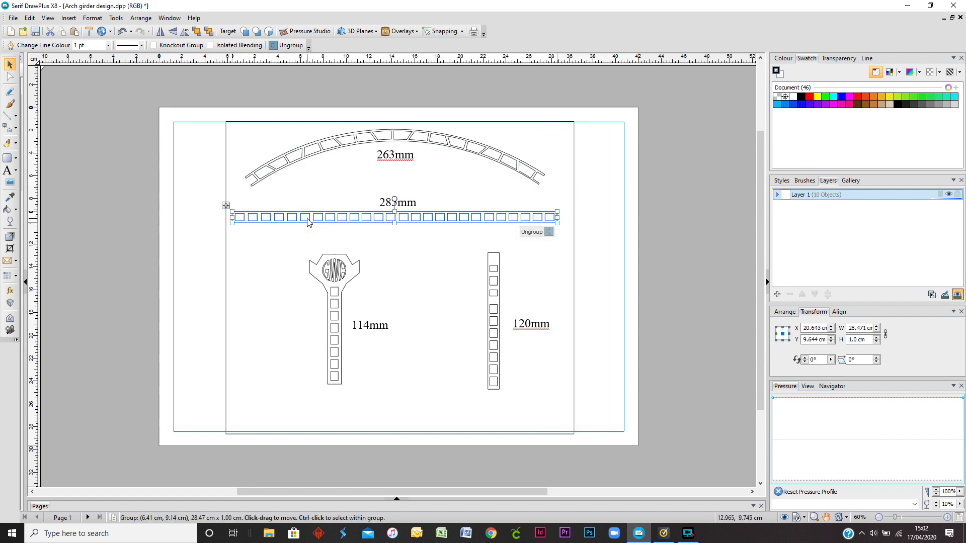
left_click(13, 20)
mouse_move(43, 217)
left_click(151, 218)
left_click(556, 415)
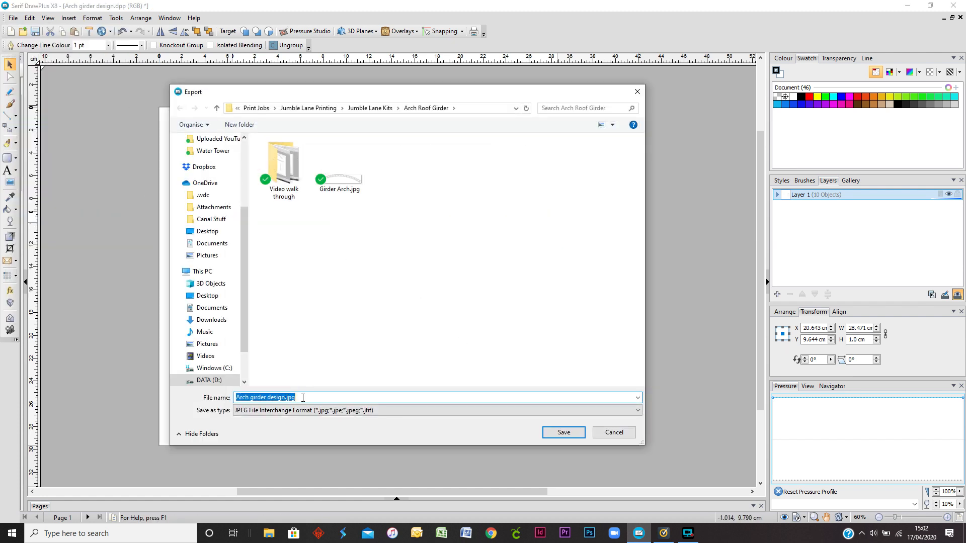
type("Girder arch internal")
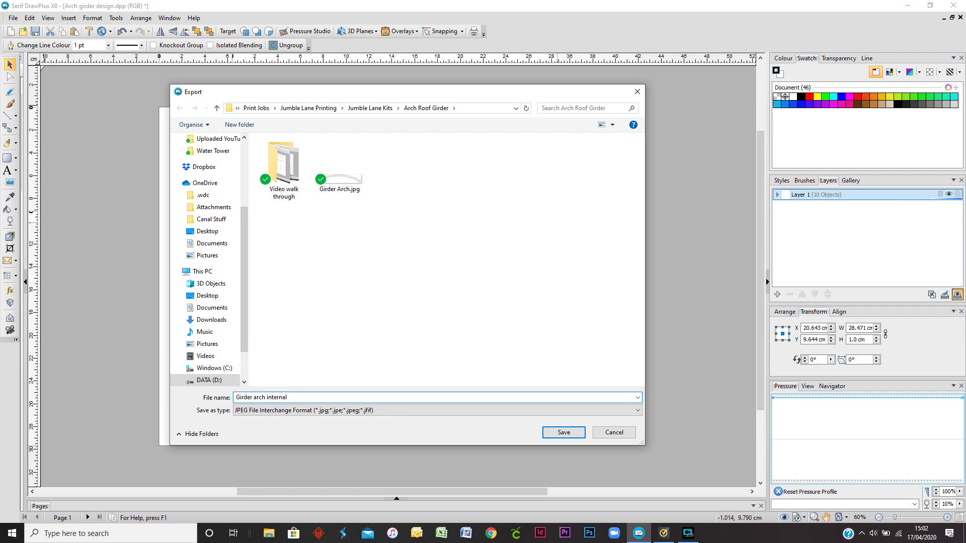
key("Return")
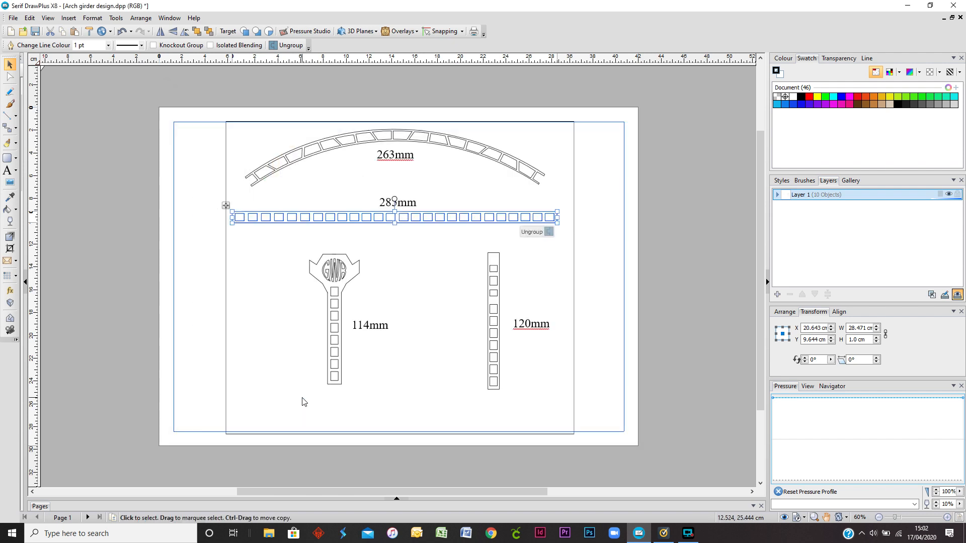
Step: Export the 114mm column with the GWR emblem as a JPEG picture named Arch support
left_click(335, 303)
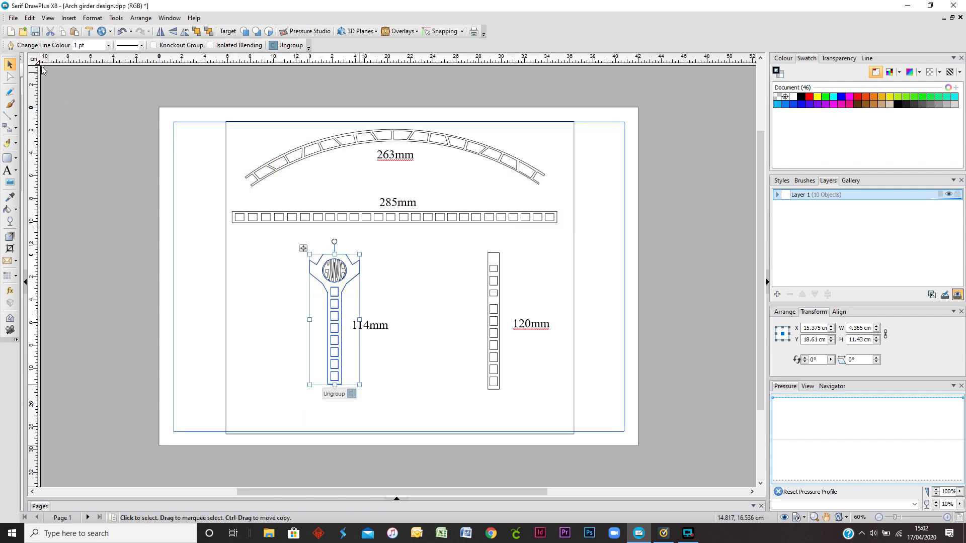
left_click(13, 18)
mouse_move(61, 217)
left_click(161, 218)
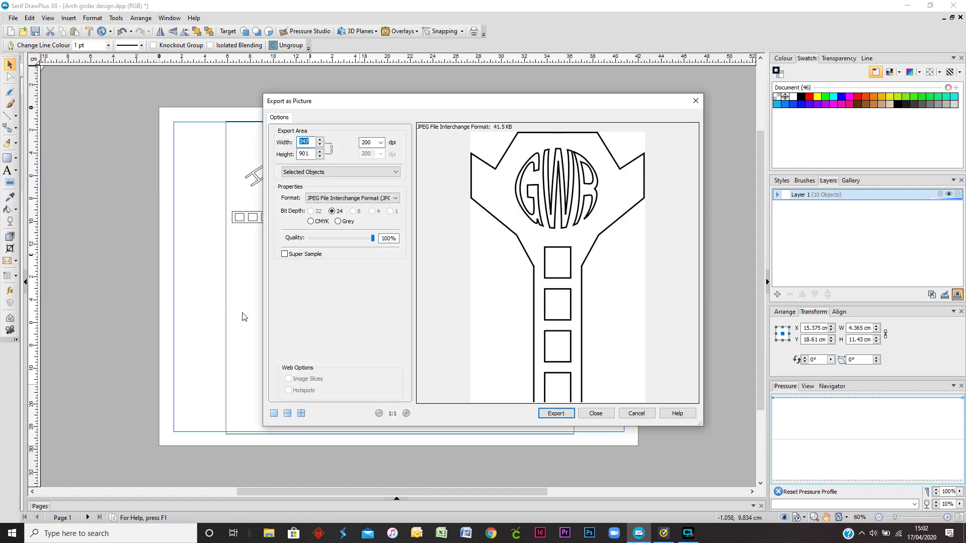
left_click(556, 413)
type("Arch support")
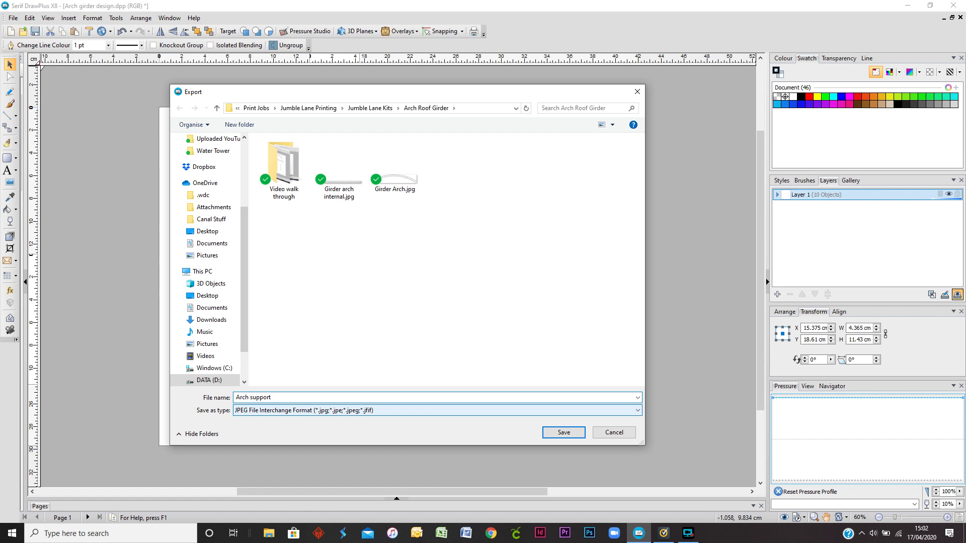
key("Return")
Step: Export the plain 120mm column as a JPEG picture named Arch support internal
left_click(495, 355)
left_click(13, 19)
mouse_move(60, 217)
left_click(161, 218)
left_click(556, 413)
type("Arch support 2")
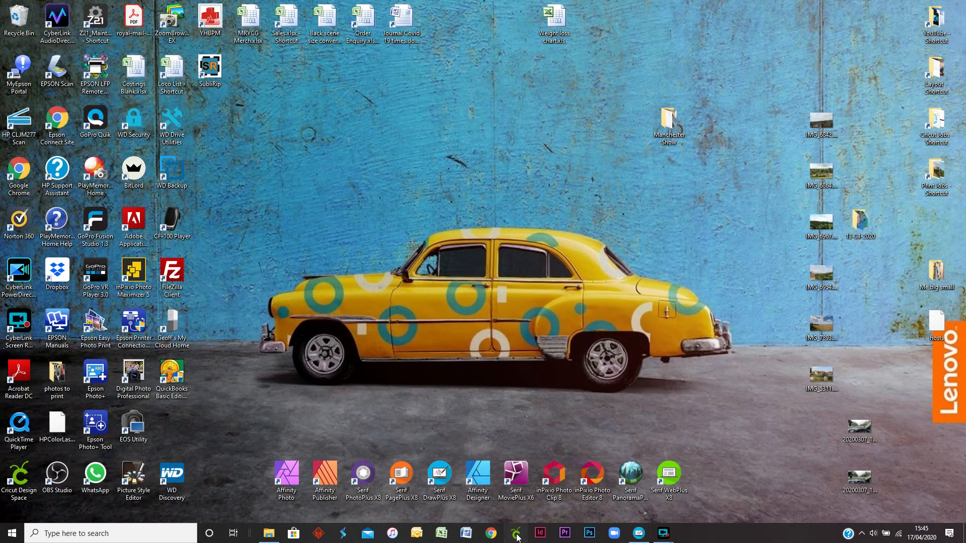
Step: Switch to Cricut Design Space, maximise its window and start a new project
left_click(516, 534)
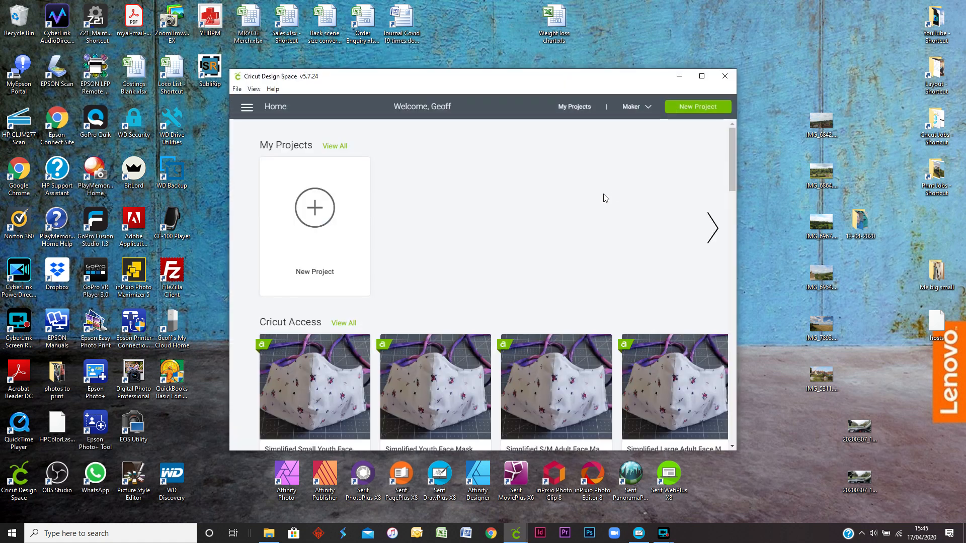
left_click(701, 76)
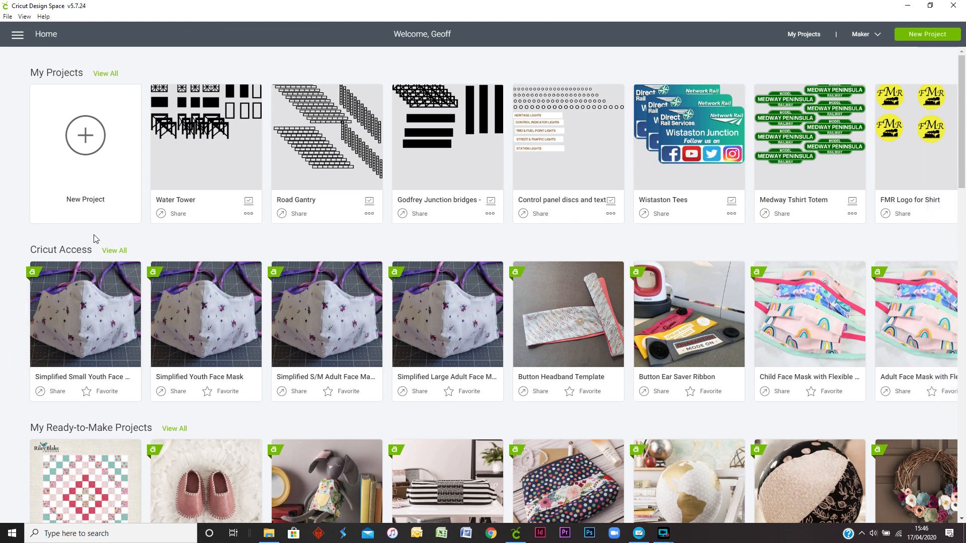
left_click(85, 136)
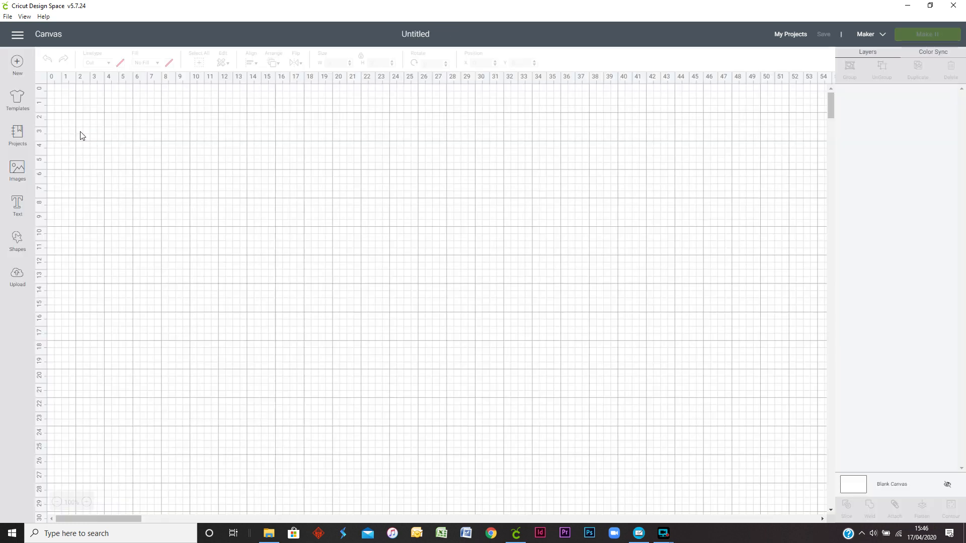
Step: Upload Girder Arch.jpg from the Arch Roof Girder folder and continue with it as a Complex image
left_click(18, 277)
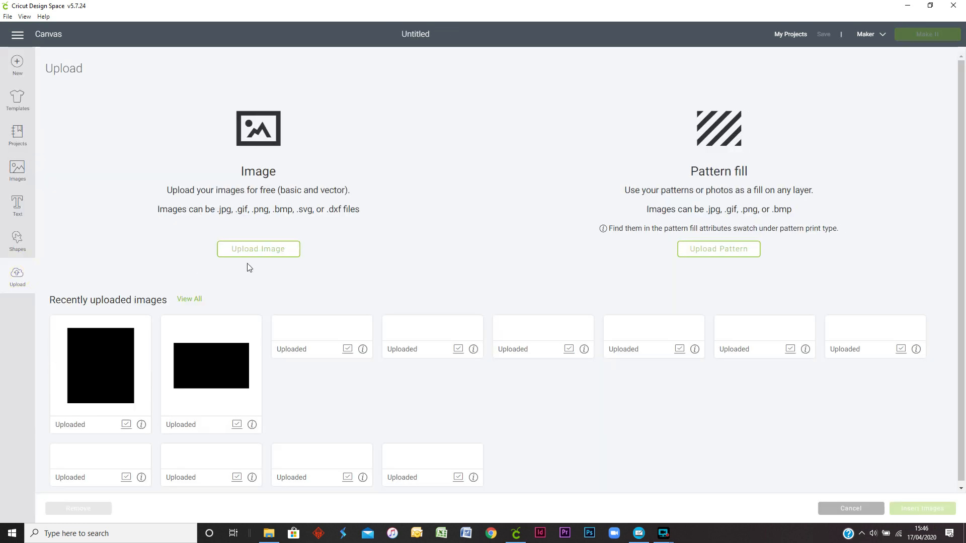
left_click(273, 249)
left_click(496, 270)
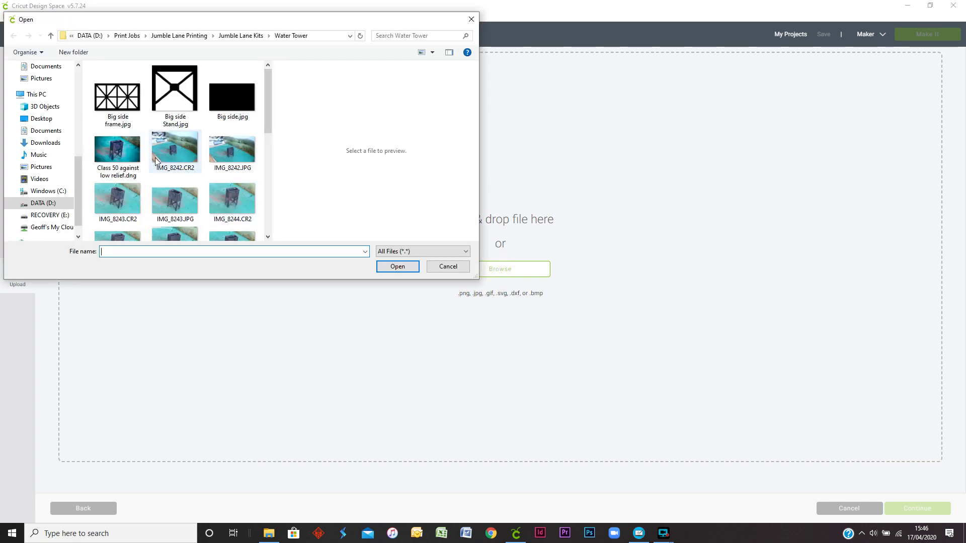
left_click(240, 36)
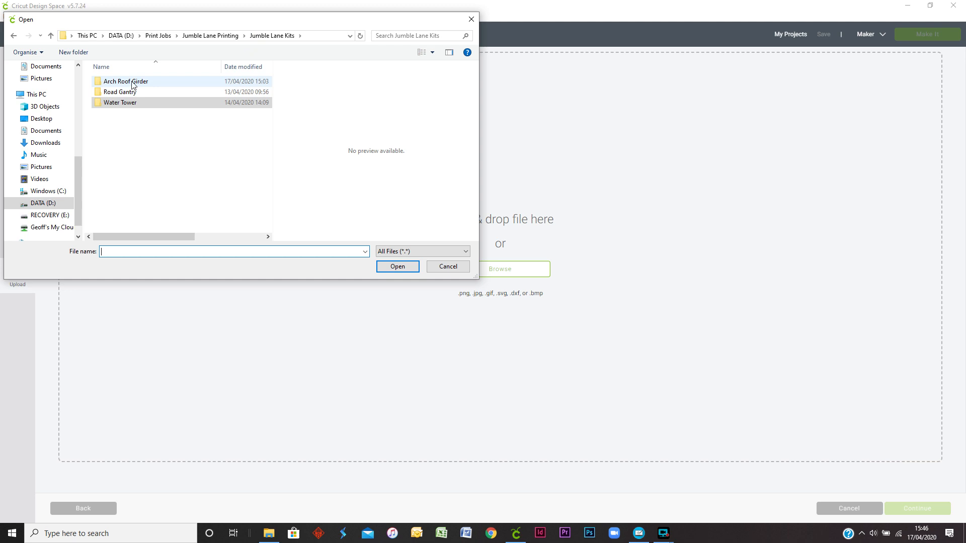
double_click(132, 82)
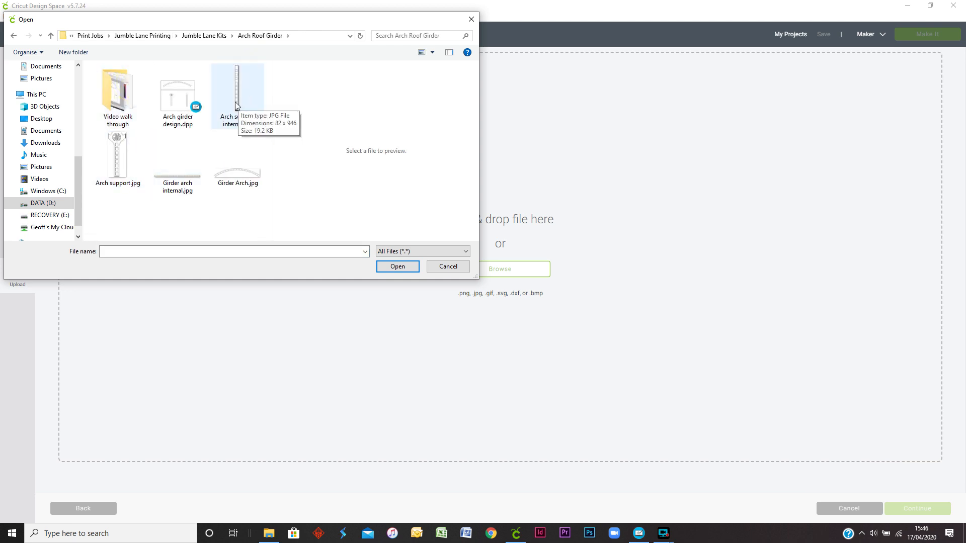
left_click(243, 174)
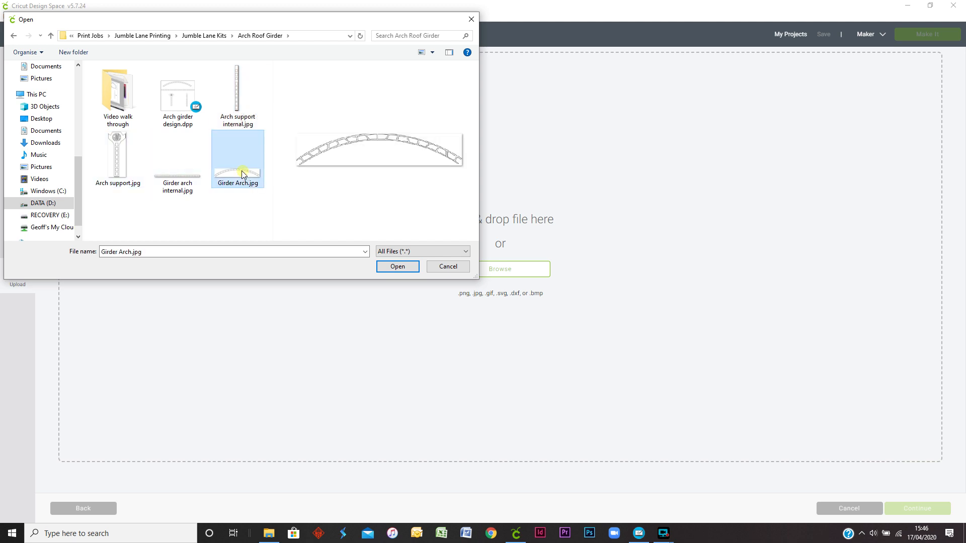
left_click(400, 269)
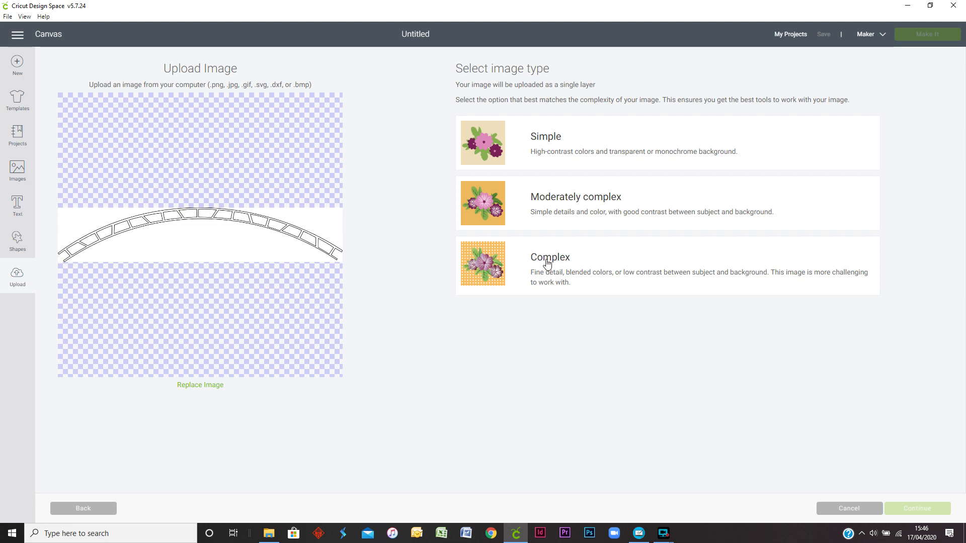
left_click(641, 291)
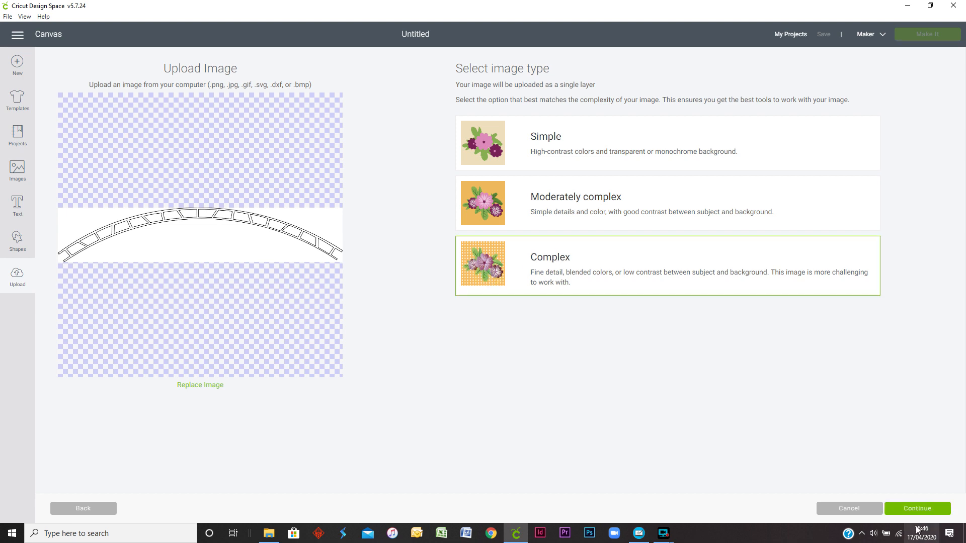
left_click(908, 508)
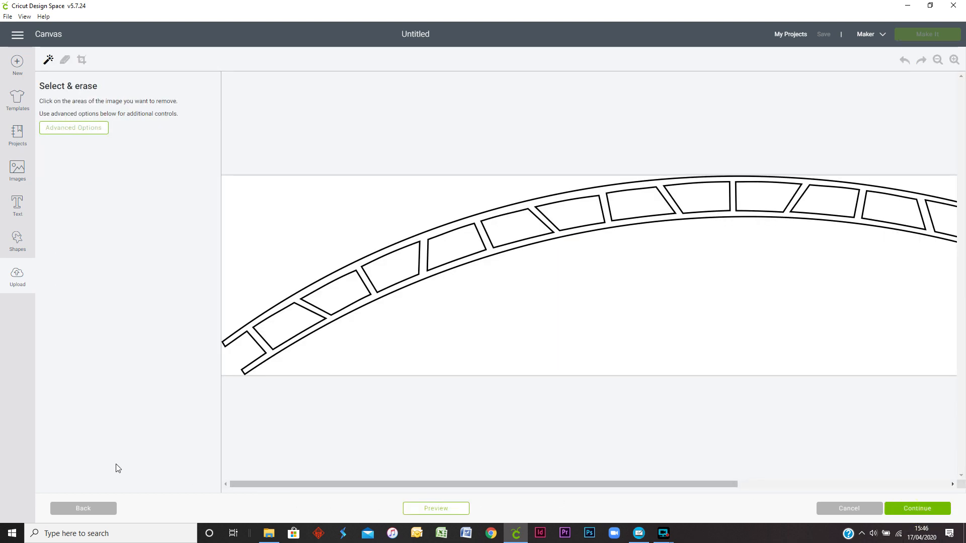
Step: Erase the white openings in the left half of the arch girder, plus the white background below and above the arch
left_click(239, 353)
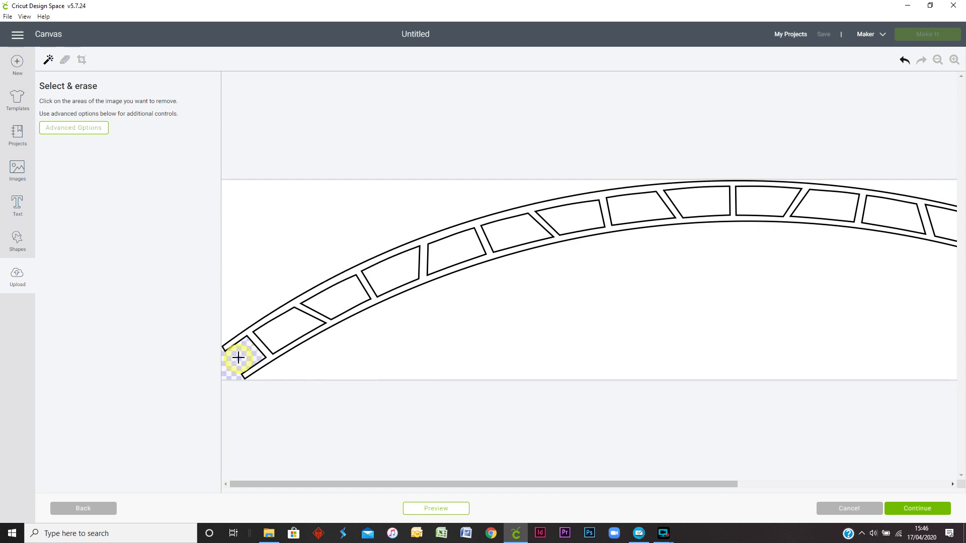
left_click(280, 334)
left_click(335, 304)
left_click(400, 270)
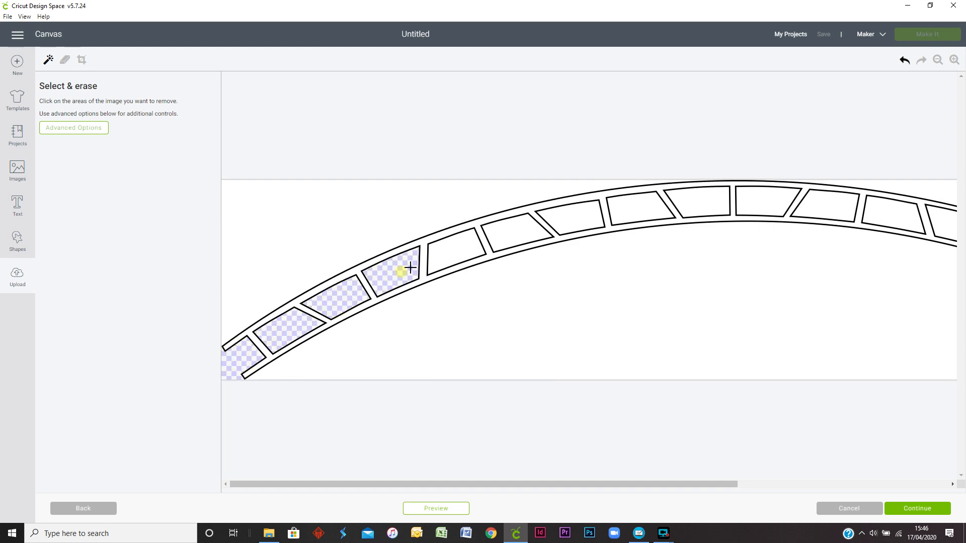
left_click(460, 249)
left_click(511, 230)
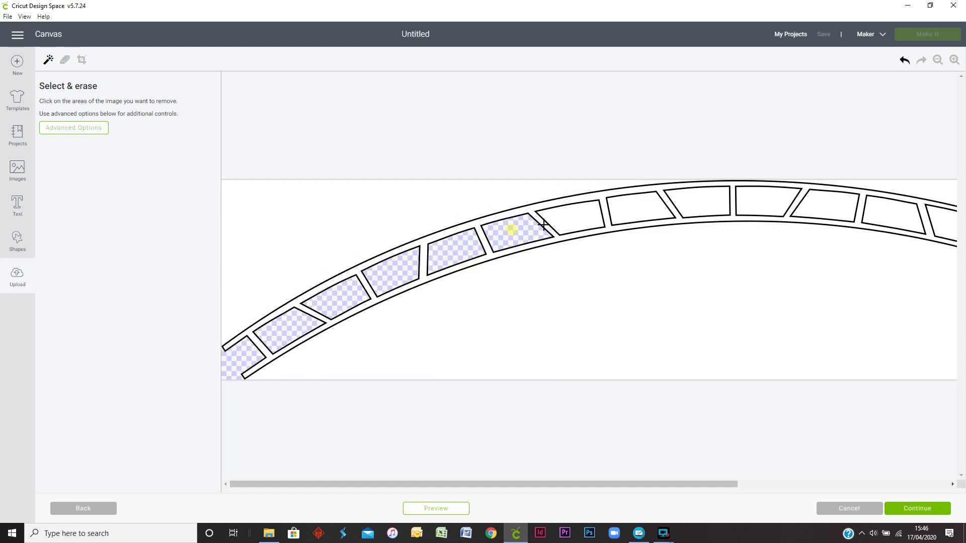
left_click(572, 217)
left_click(634, 210)
left_click(703, 201)
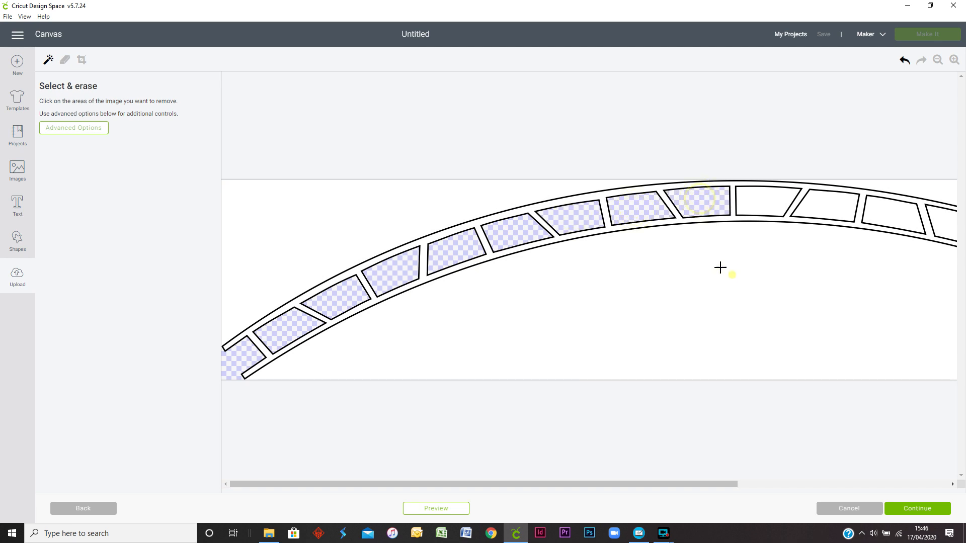
left_click(722, 268)
left_click(381, 221)
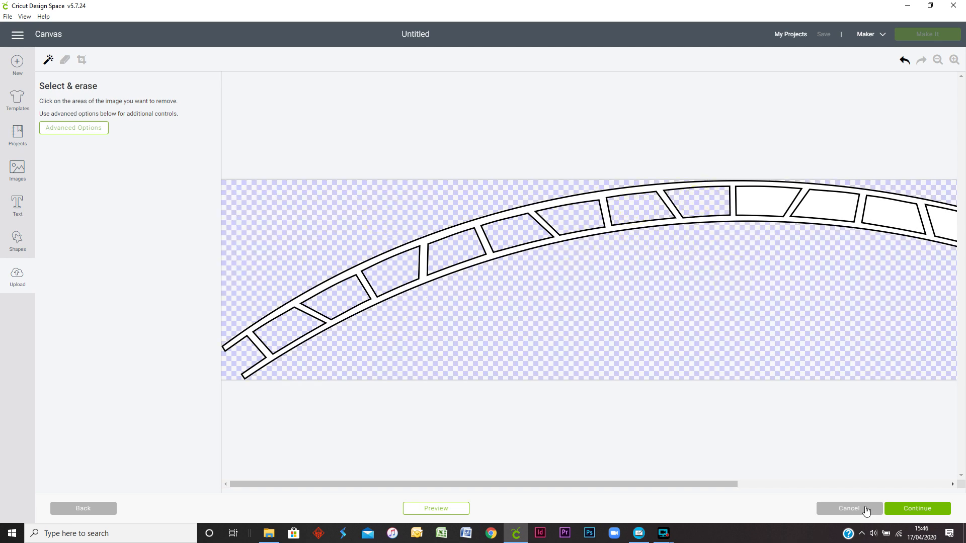
Step: Erase the remaining white openings in the right half of the arch girder, from the centre post to the right end
left_click(768, 201)
left_click(827, 204)
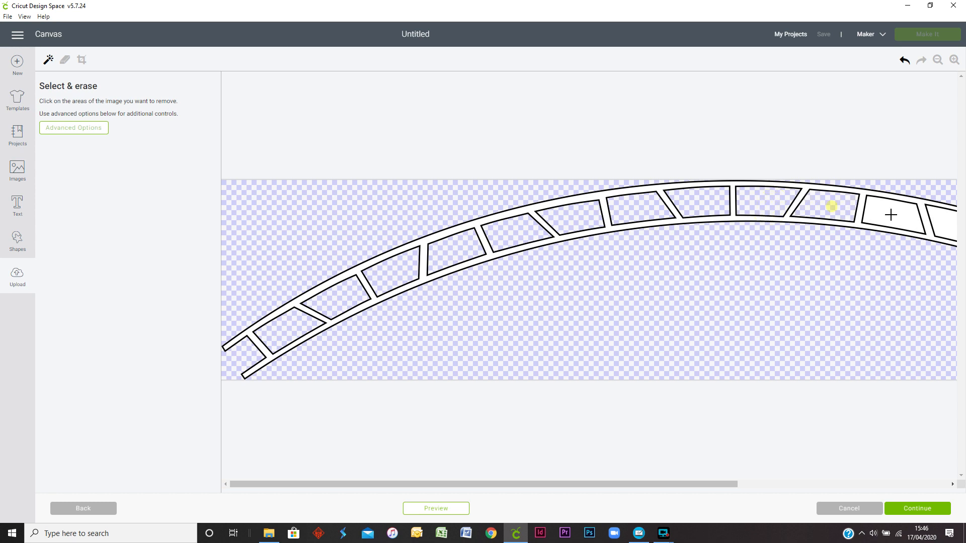
left_click(892, 213)
left_click(949, 216)
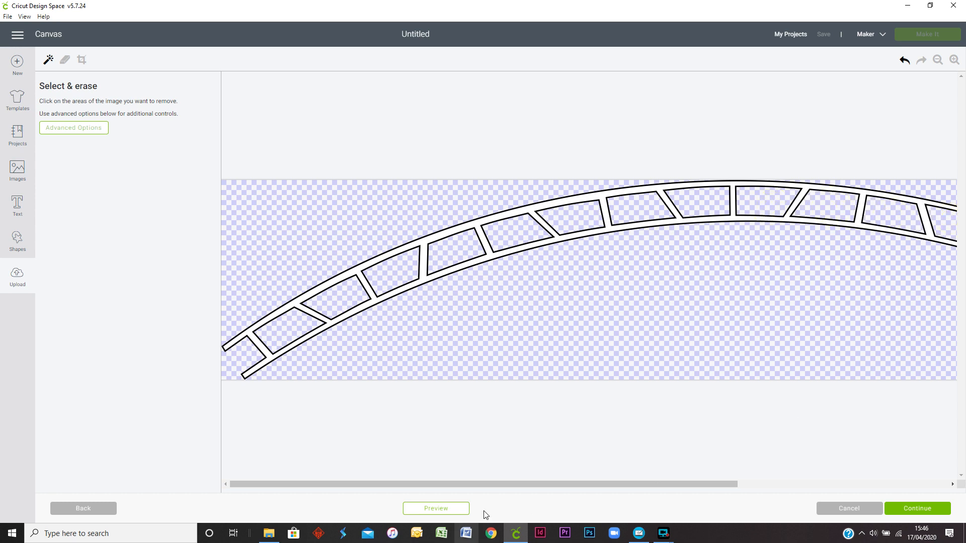
left_click_drag(490, 484, 782, 485)
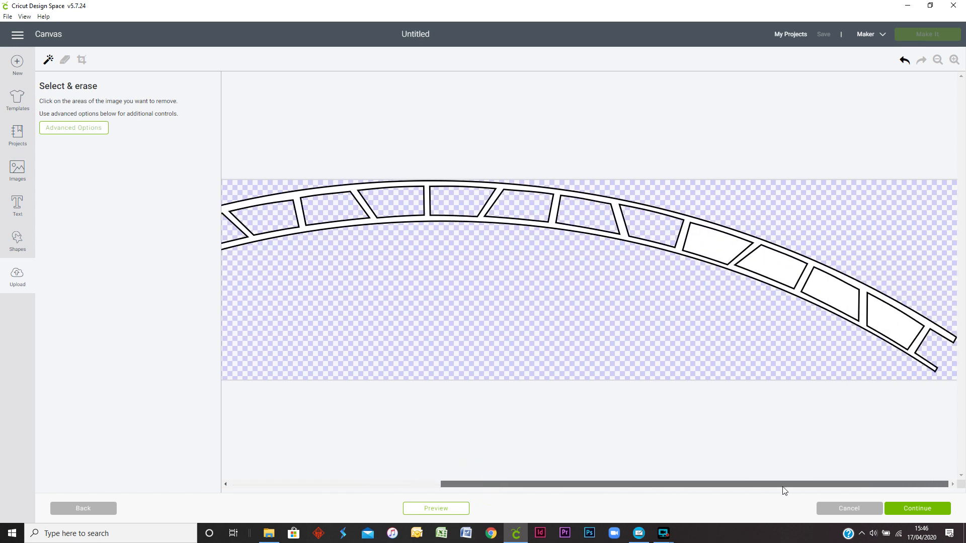
left_click(718, 248)
left_click(776, 268)
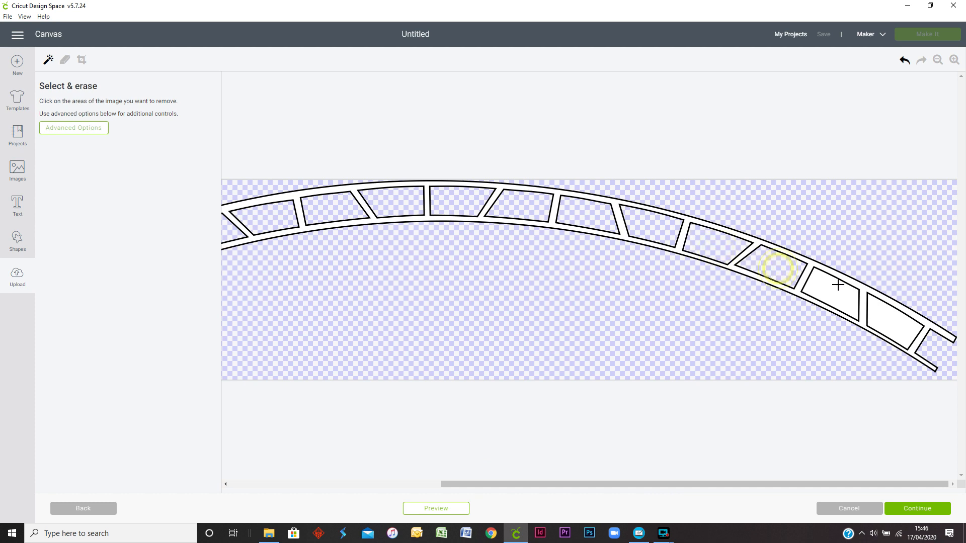
left_click(838, 284)
left_click(900, 322)
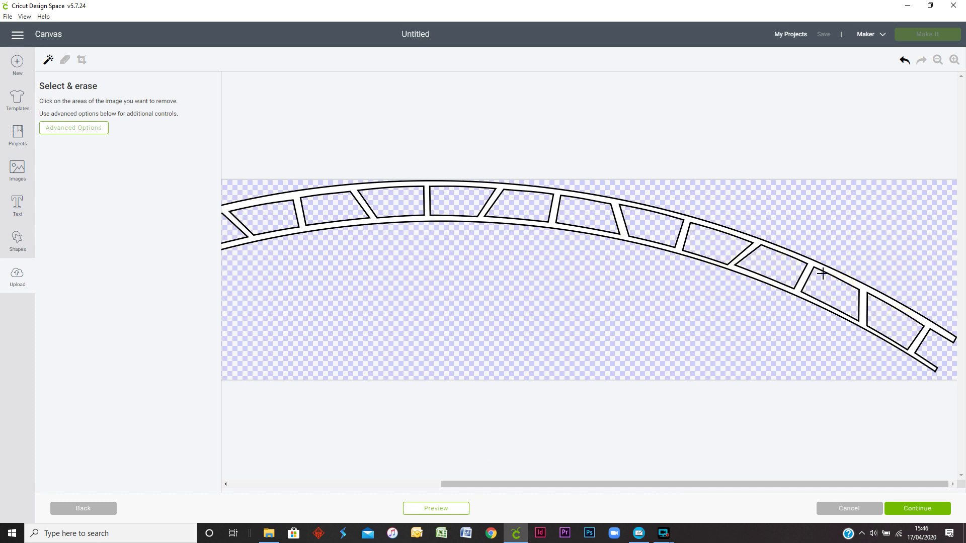
Step: Continue with the cleaned arch girder and save it as a Cut image under the name Girder Arch
left_click(903, 510)
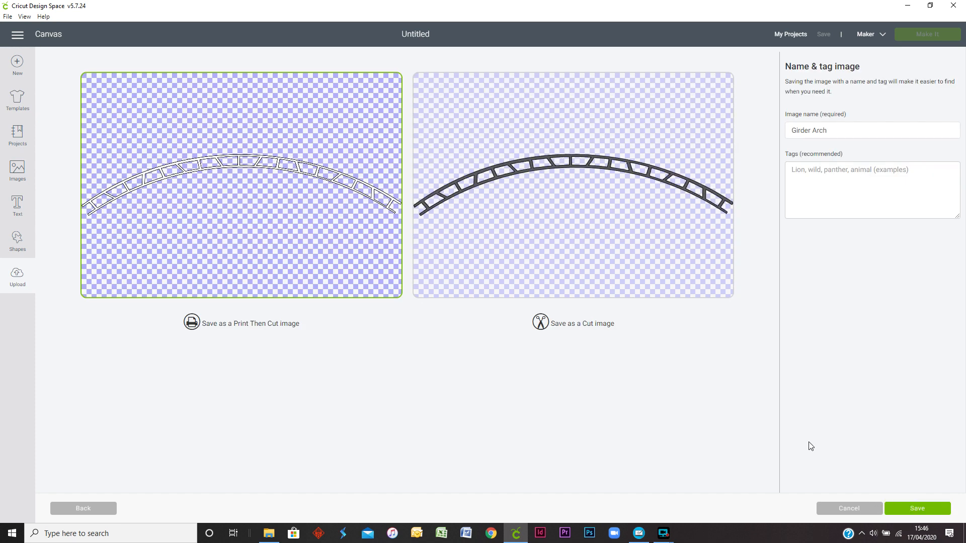
left_click(587, 297)
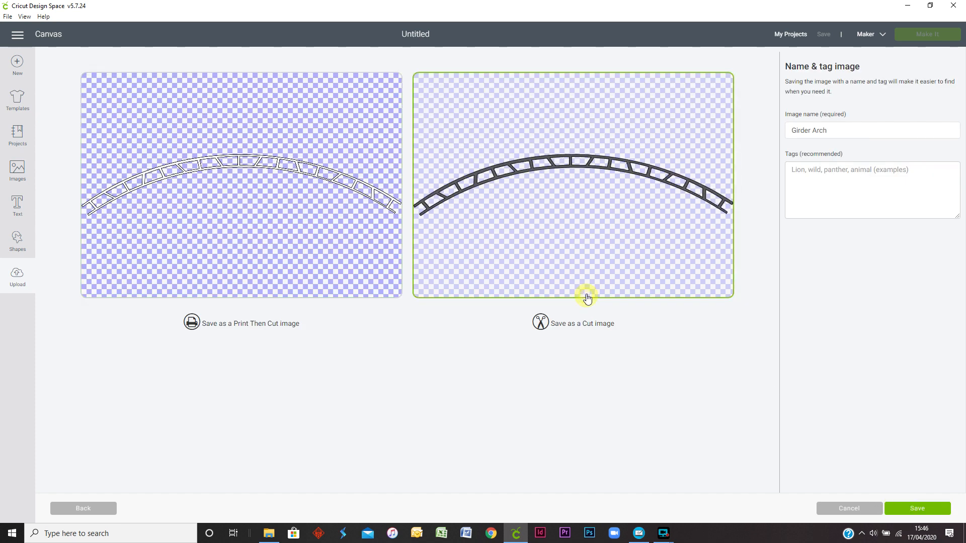
left_click(918, 510)
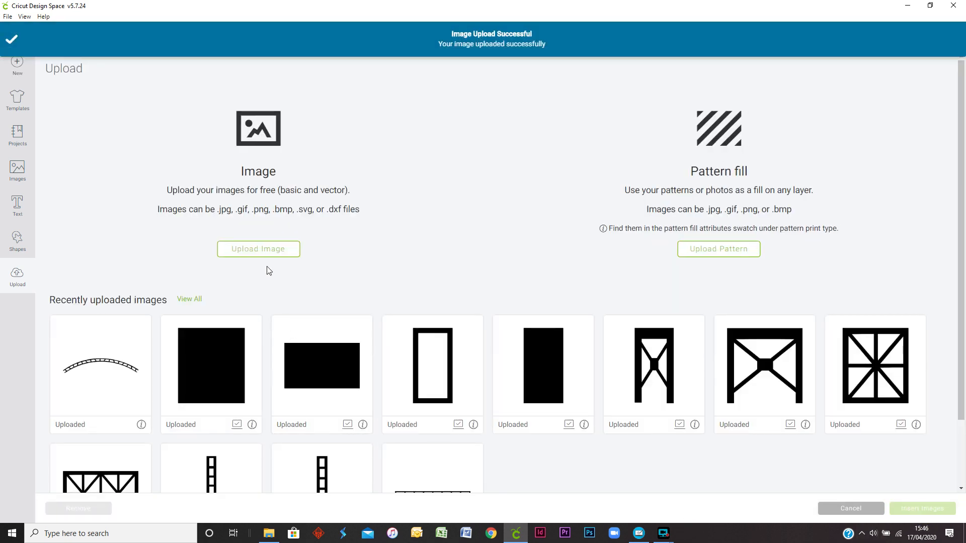
Step: Upload Girder arch internal.jpg from the Arch Roof Girder folder and continue with it as a Complex image
left_click(259, 253)
left_click(472, 267)
left_click(177, 161)
left_click(398, 267)
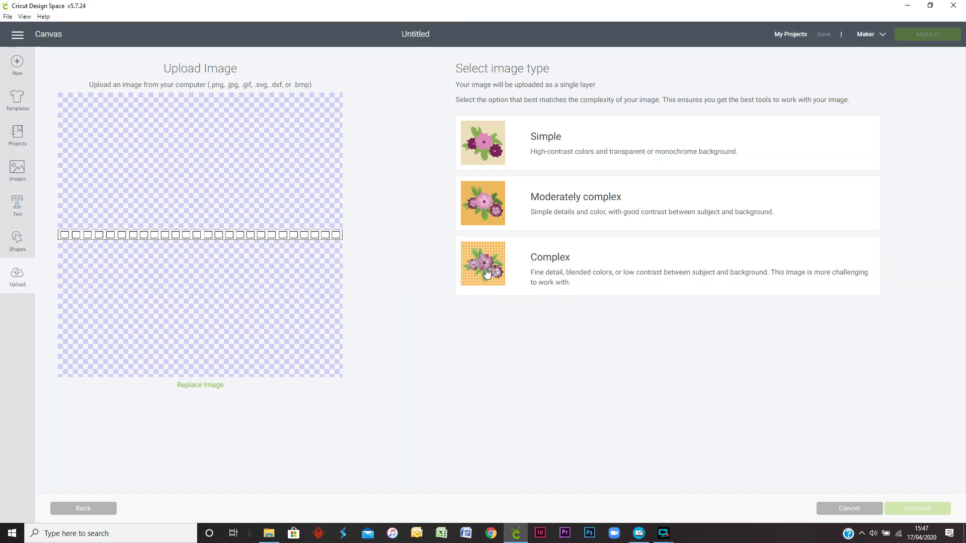
left_click(576, 288)
left_click(928, 506)
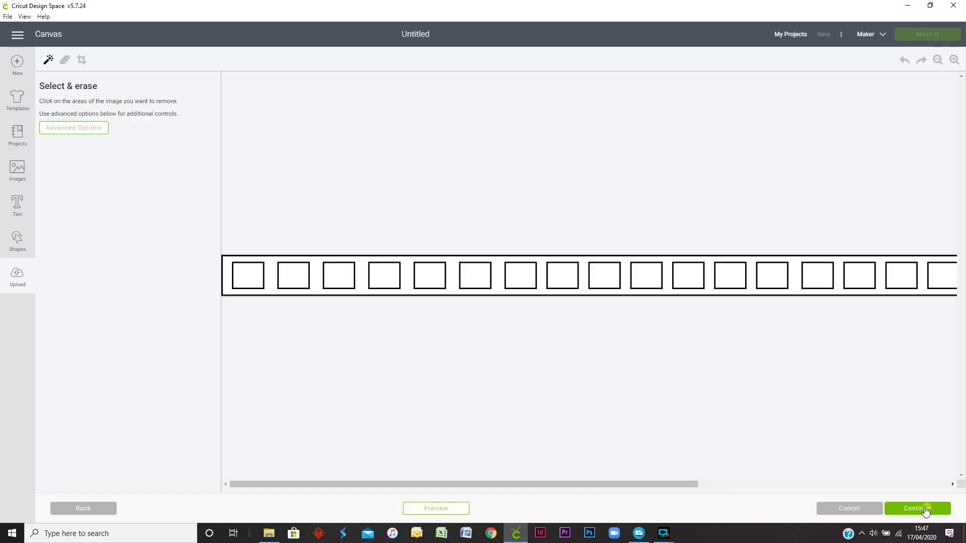
Step: Erase the white inside every square opening along the full length of the straight girder strip
left_click(255, 277)
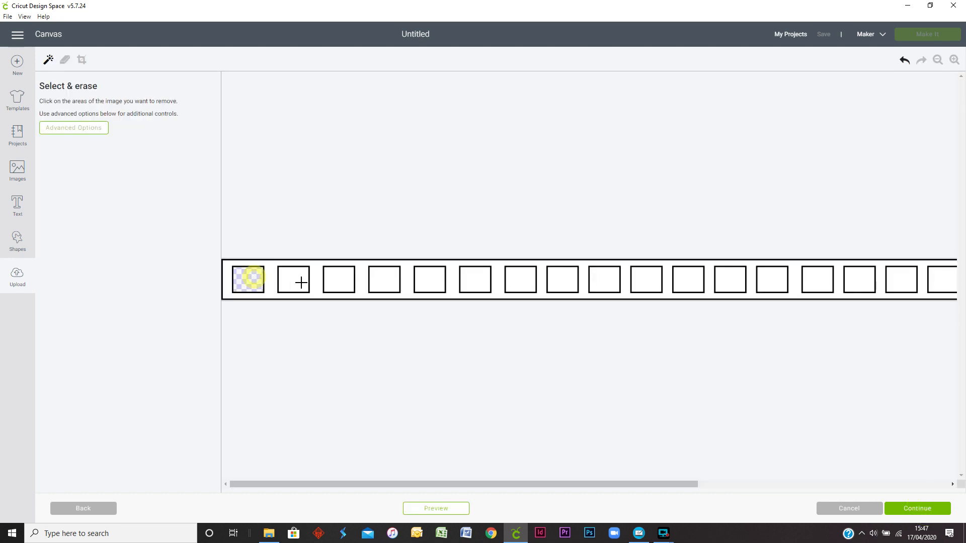
left_click(302, 280)
left_click(341, 281)
left_click(385, 281)
left_click(431, 281)
left_click(477, 280)
left_click(520, 281)
left_click(562, 279)
left_click(603, 279)
left_click(644, 280)
left_click(688, 280)
left_click(731, 281)
left_click(772, 280)
left_click(816, 280)
left_click(858, 280)
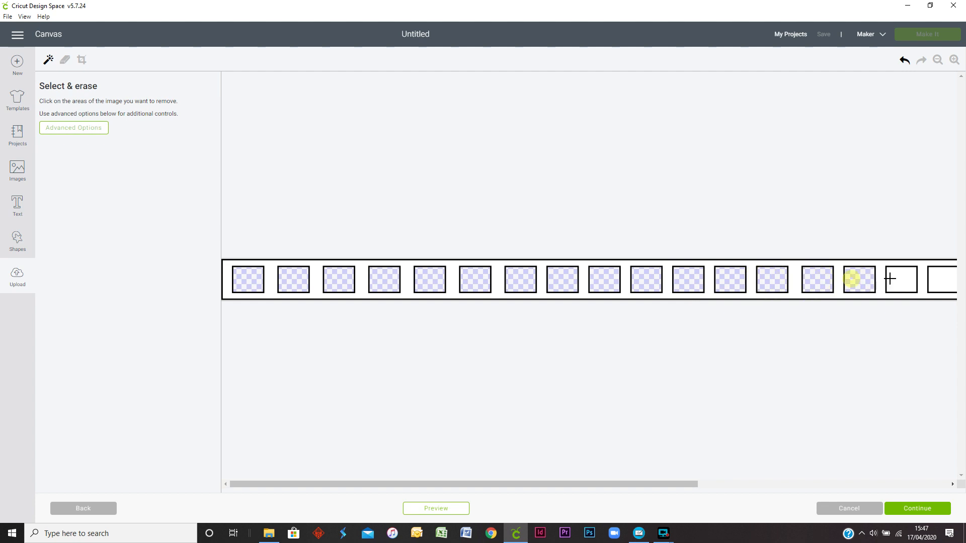
left_click(900, 280)
left_click(935, 280)
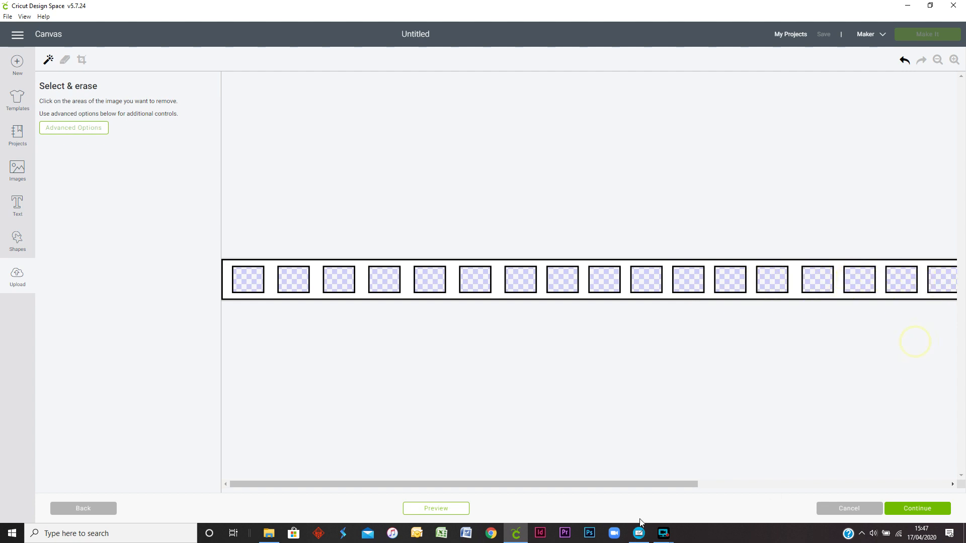
left_click_drag(654, 483, 964, 456)
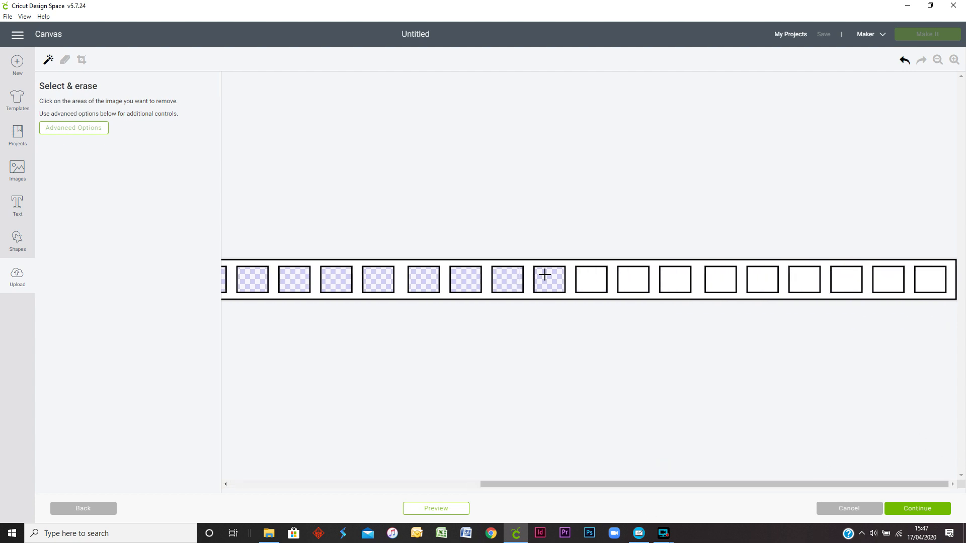
left_click(592, 285)
left_click(639, 281)
left_click(675, 285)
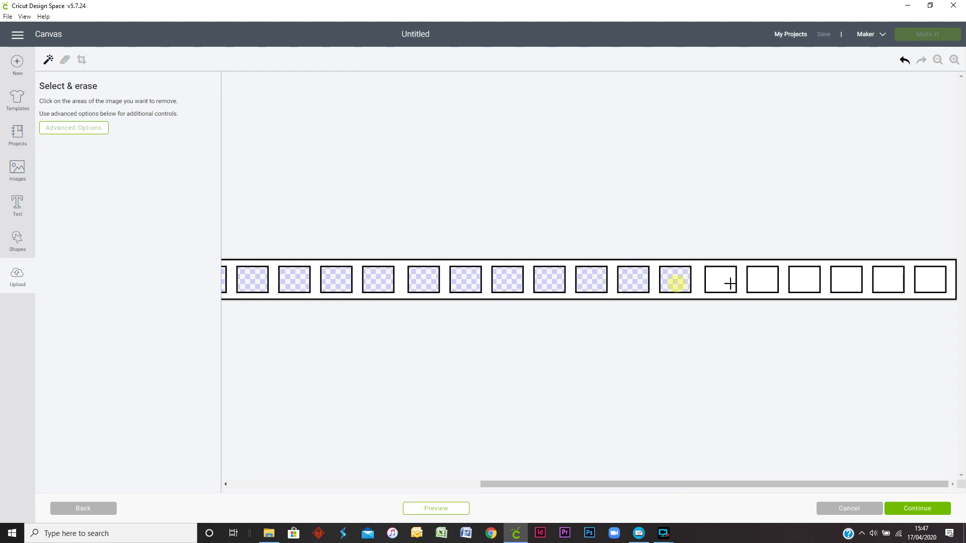
left_click(713, 280)
left_click(763, 280)
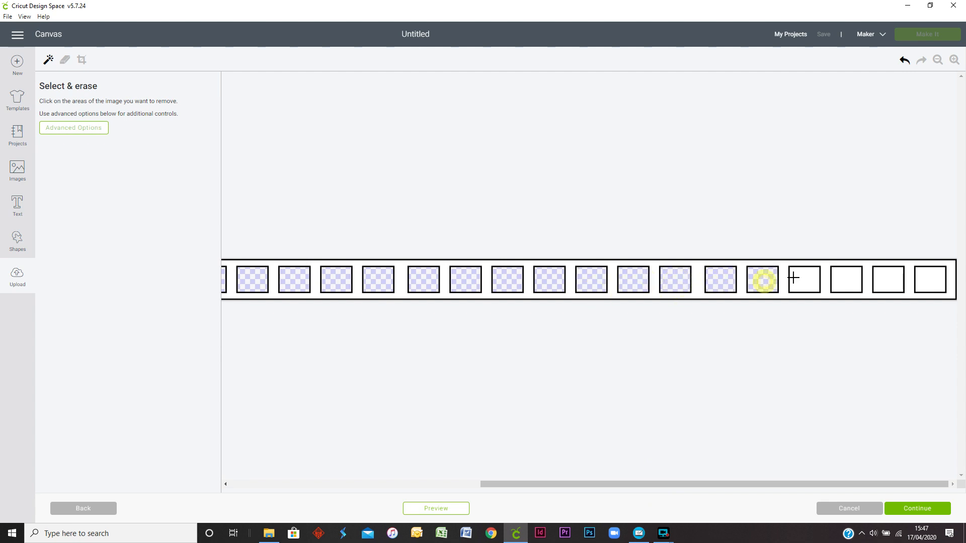
left_click(802, 278)
left_click(852, 284)
left_click(889, 282)
left_click(931, 282)
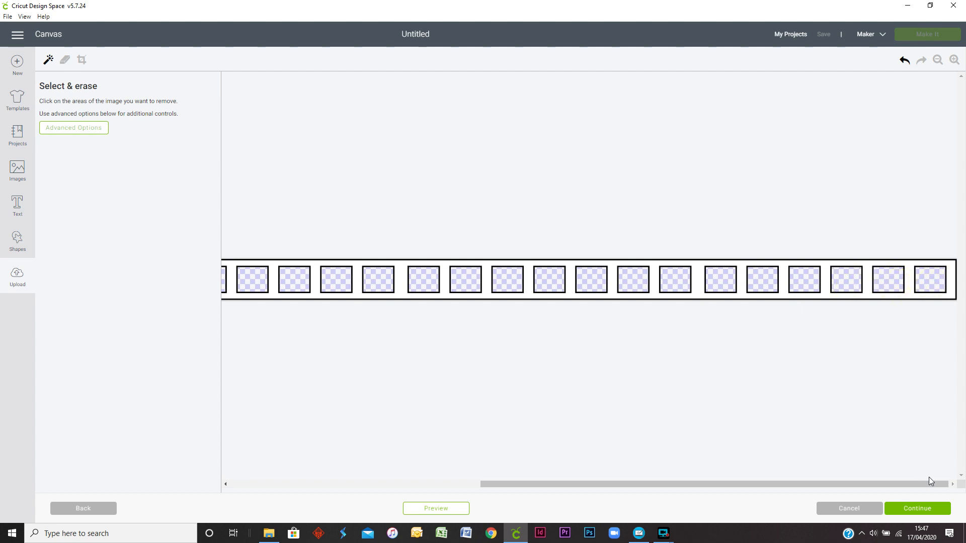
Step: Continue with the cleaned girder strip and save it as a Cut image under the name Girder arch internal
left_click(925, 507)
left_click(633, 283)
left_click(907, 512)
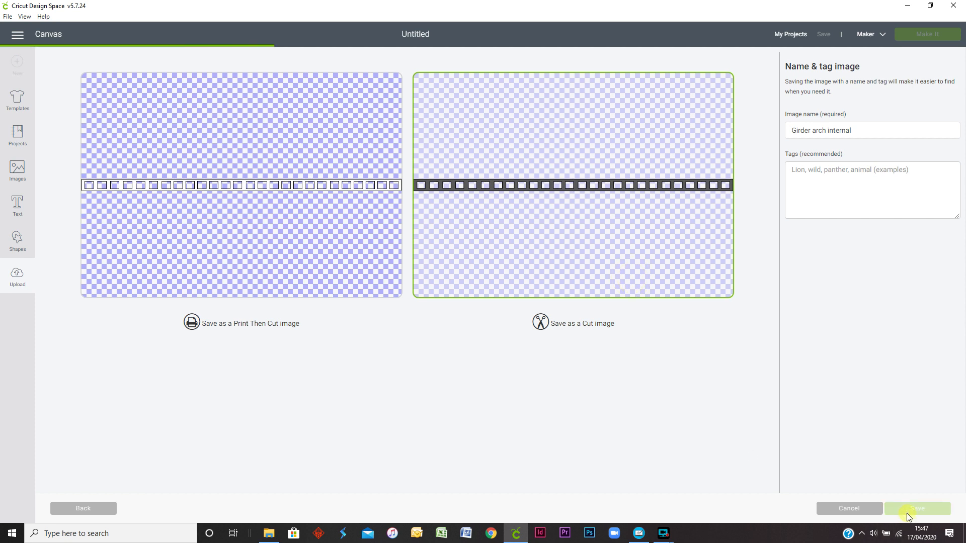
Step: Upload Arch support.jpg from the Arch Roof Girder folder and continue with it as a Complex image
left_click(236, 249)
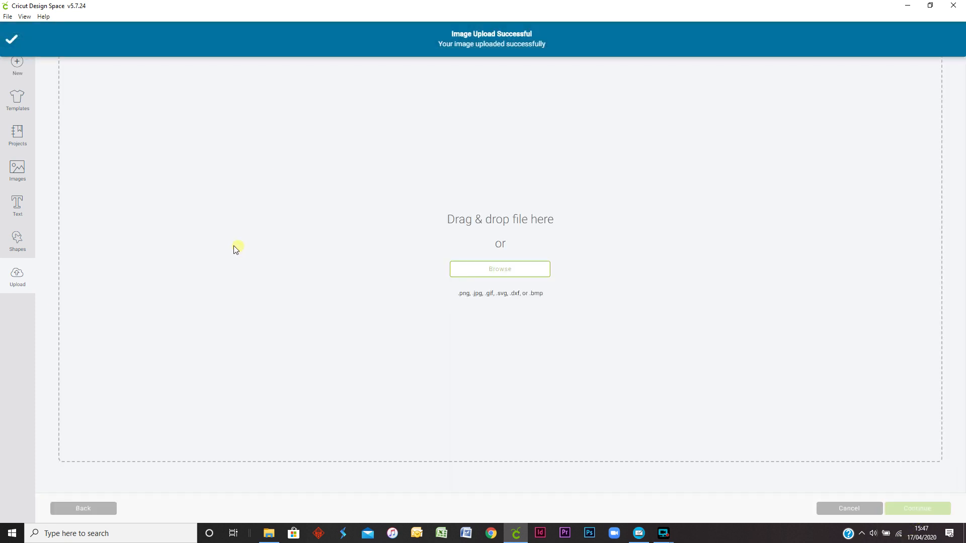
left_click(461, 271)
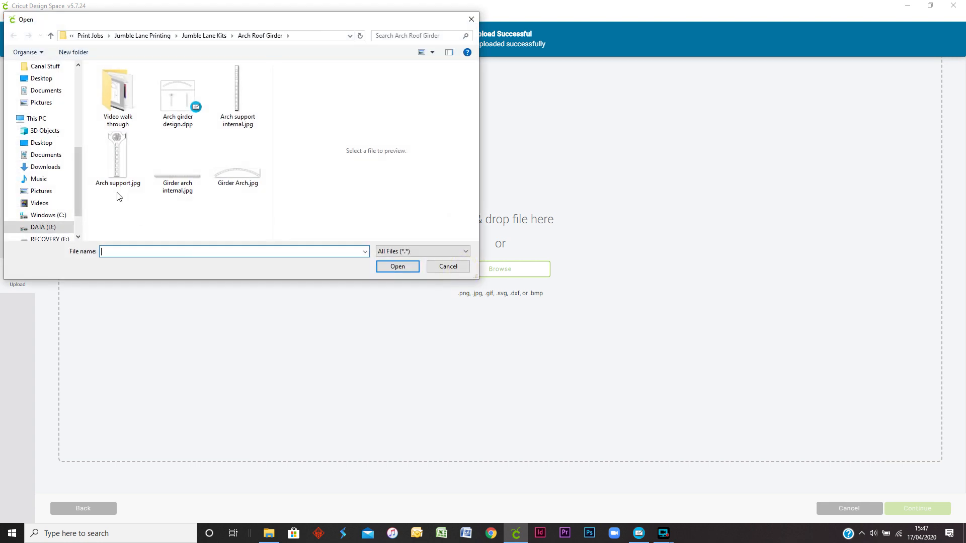
left_click(120, 166)
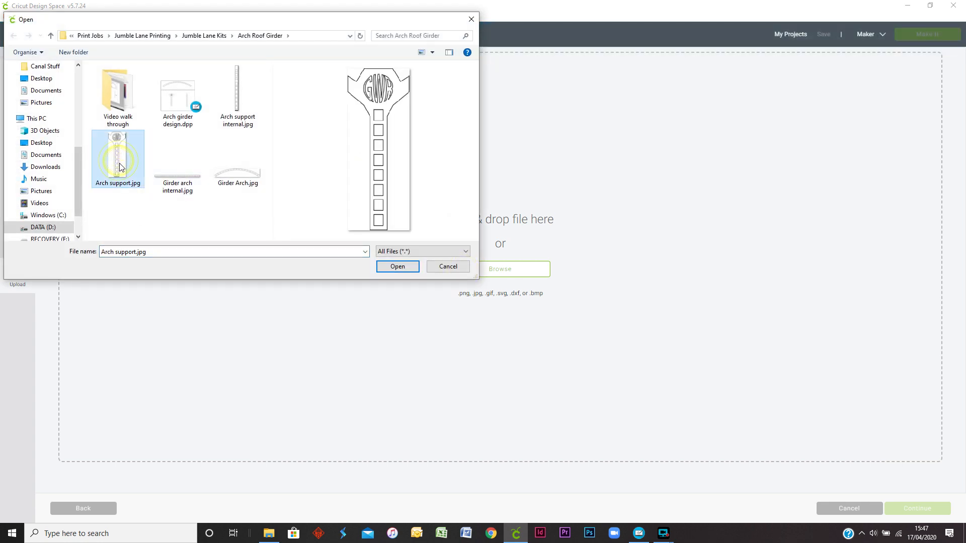
left_click(398, 267)
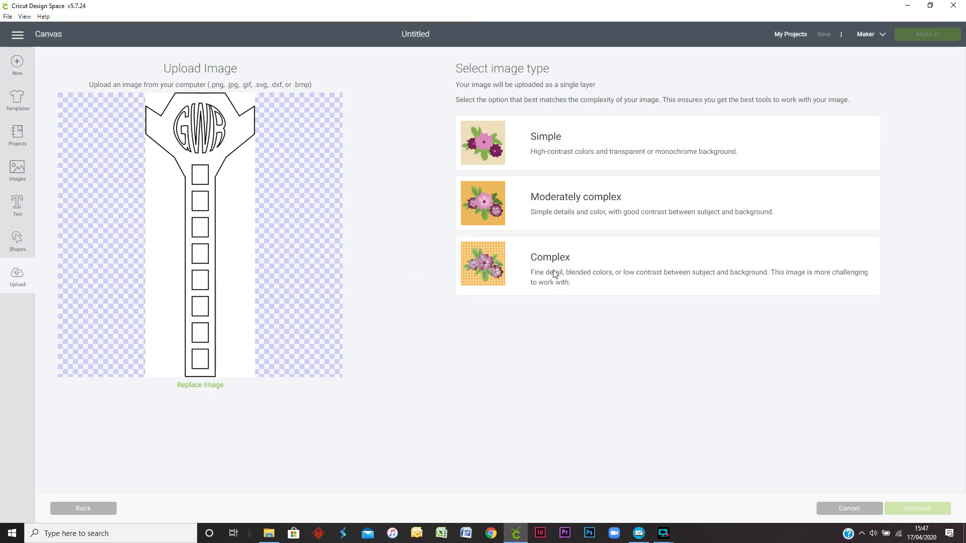
left_click(481, 282)
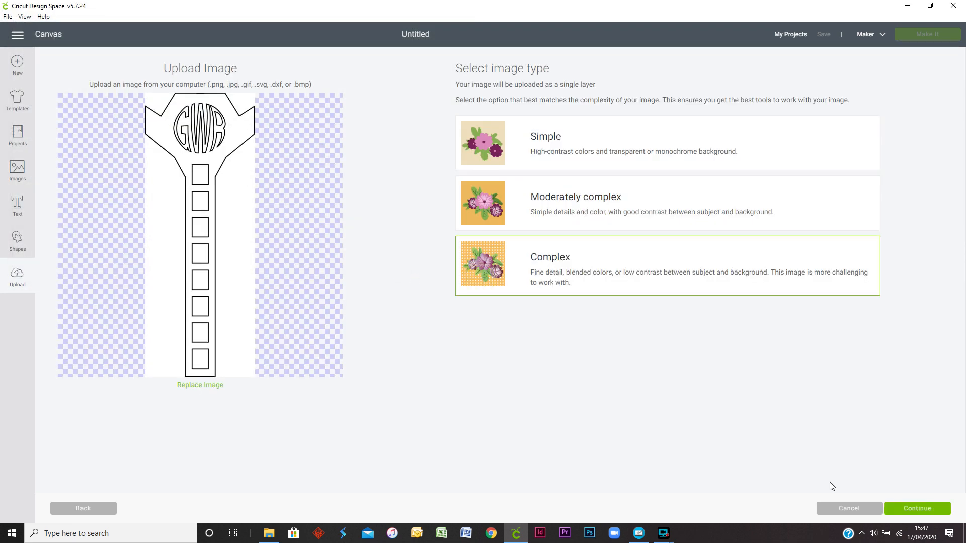
left_click(933, 508)
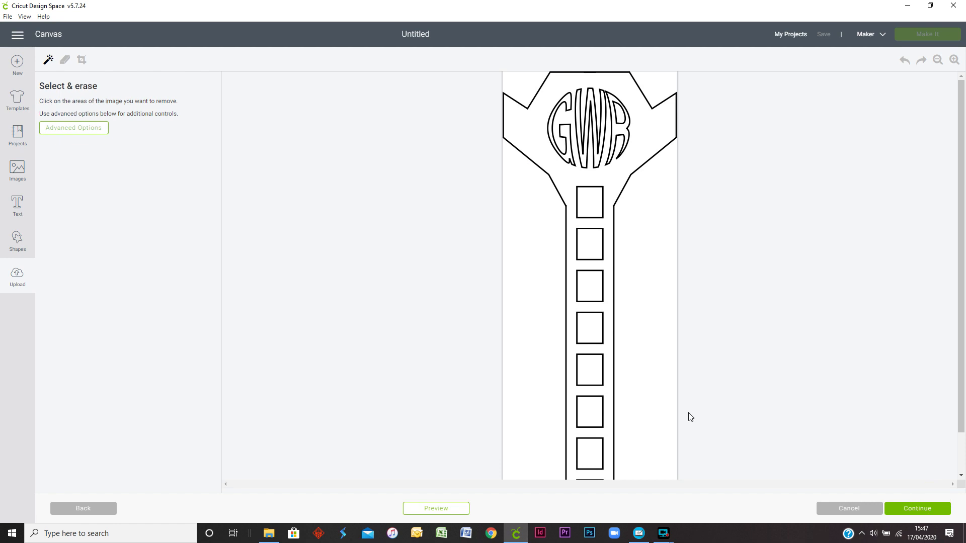
Step: Erase the white background on both sides of the support column and the white inside its upper seven square openings
left_click(673, 412)
left_click(543, 390)
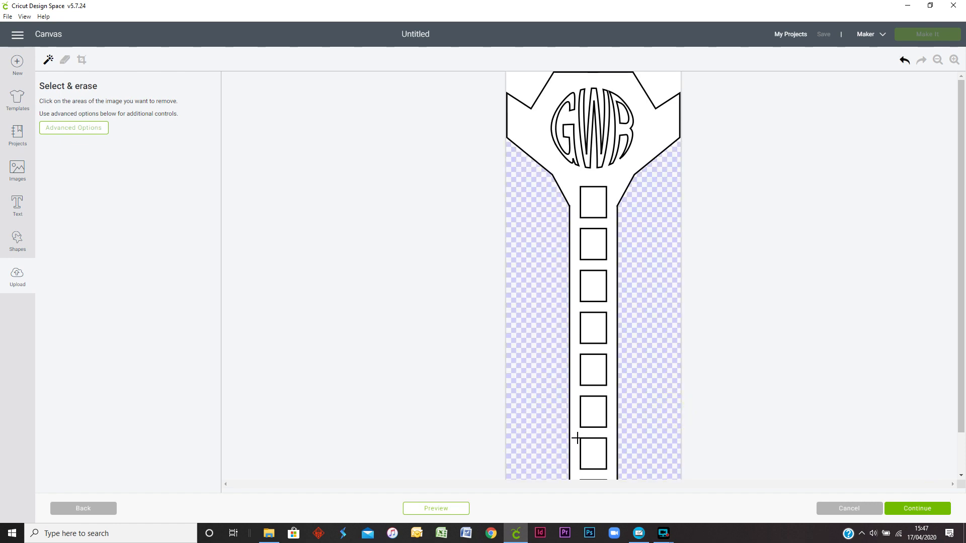
left_click(596, 454)
left_click(593, 411)
left_click(592, 370)
left_click(588, 331)
left_click(588, 288)
left_click(589, 246)
left_click(589, 207)
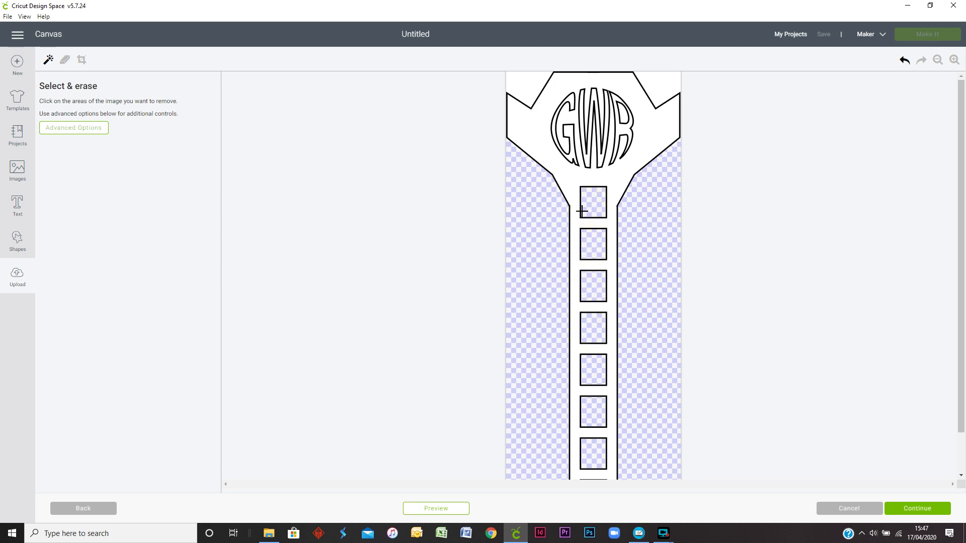
Step: Erase the white inside the GWR letters, both background corners above the support's head, and the column's lowest square opening
left_click(623, 131)
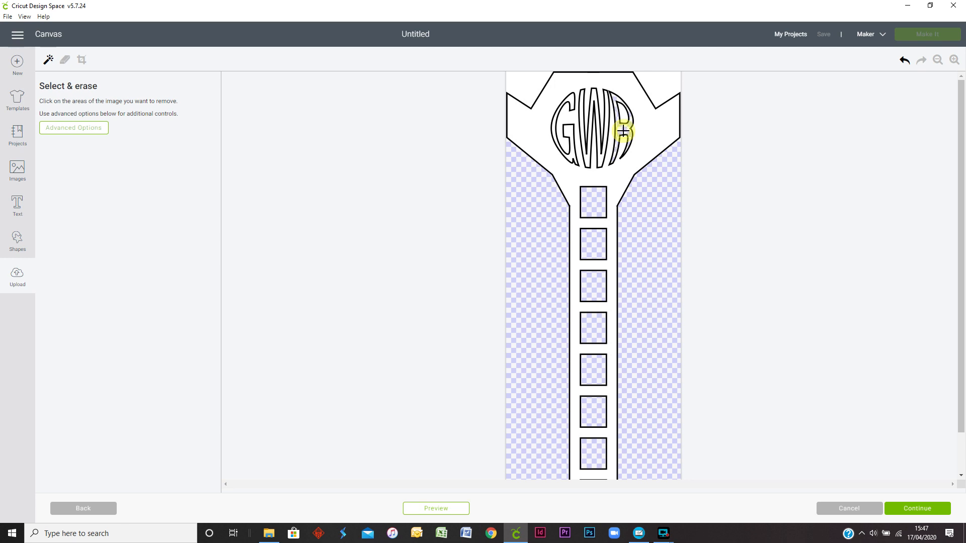
left_click(600, 160)
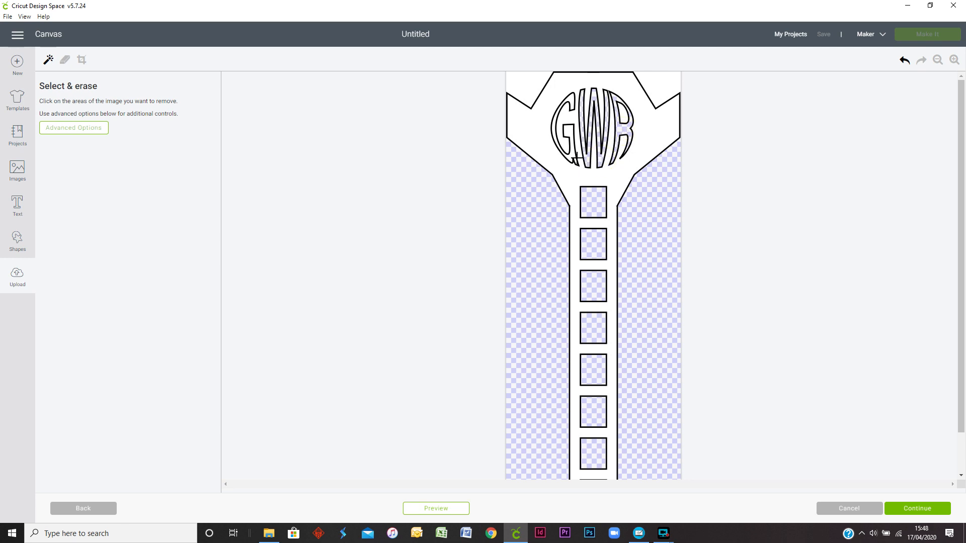
left_click(572, 155)
left_click(667, 95)
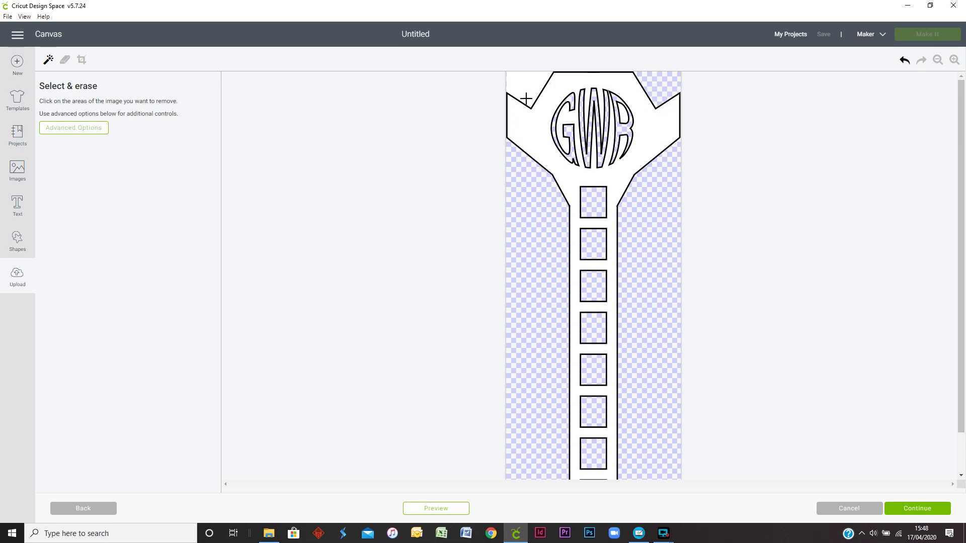
left_click(528, 84)
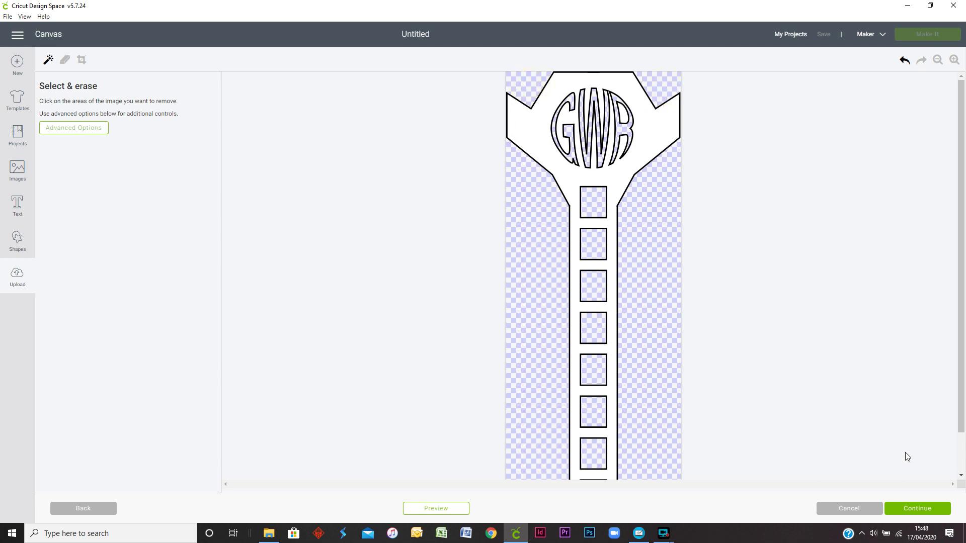
left_click_drag(959, 358, 959, 395)
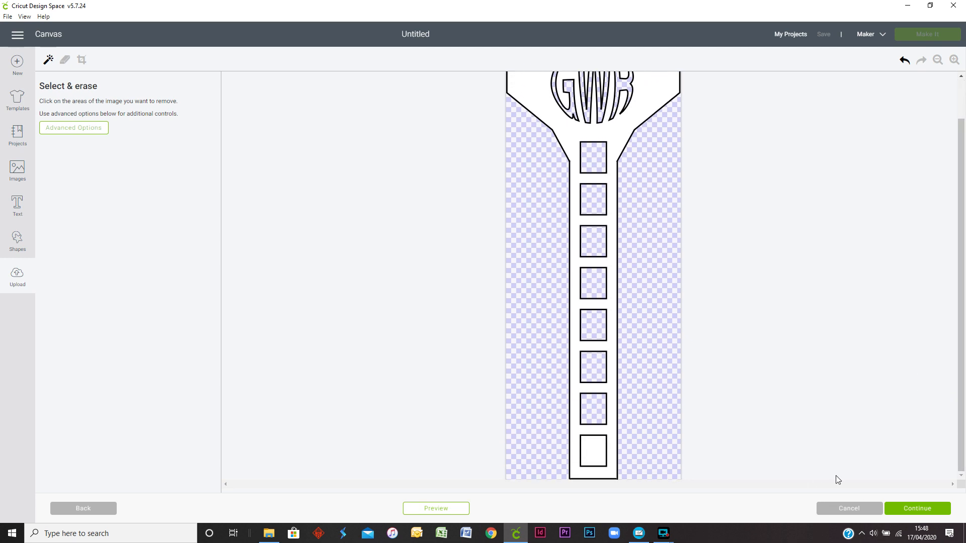
left_click(595, 454)
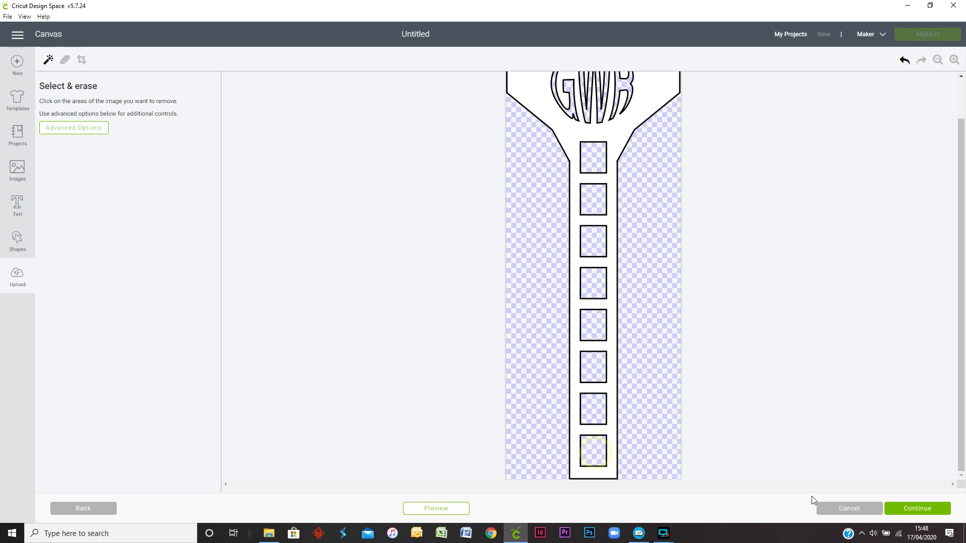
Step: Continue with the cleaned support column and save it as a Cut image under the name Arch support
left_click(900, 509)
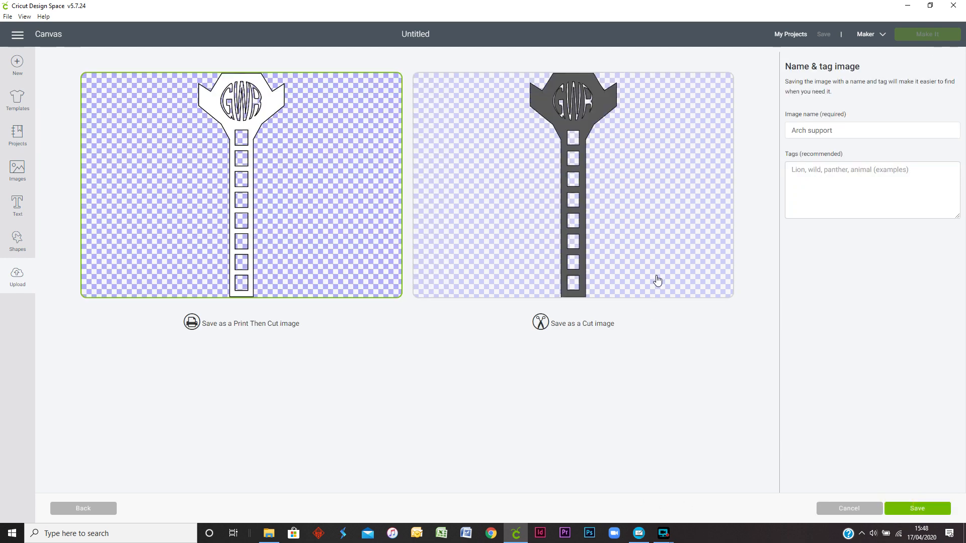
left_click(596, 324)
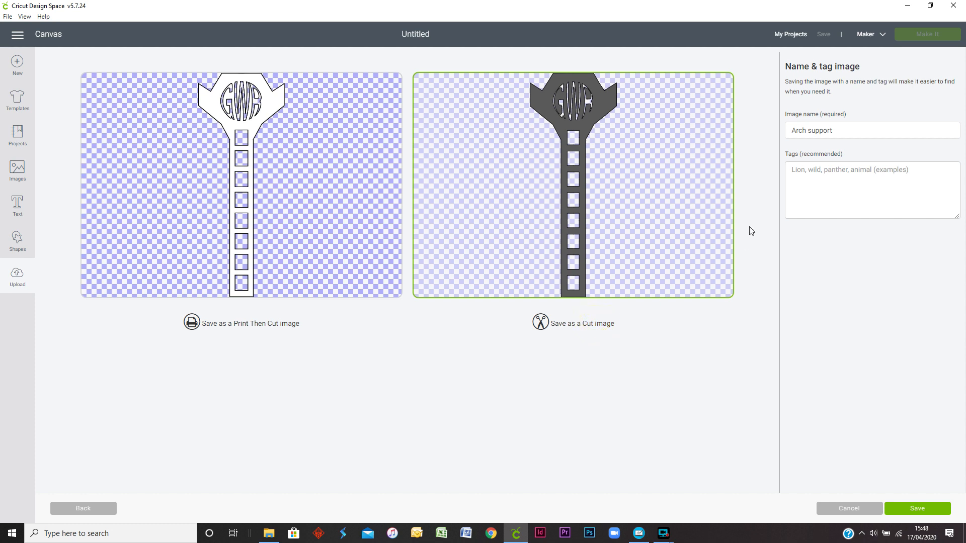
left_click(908, 509)
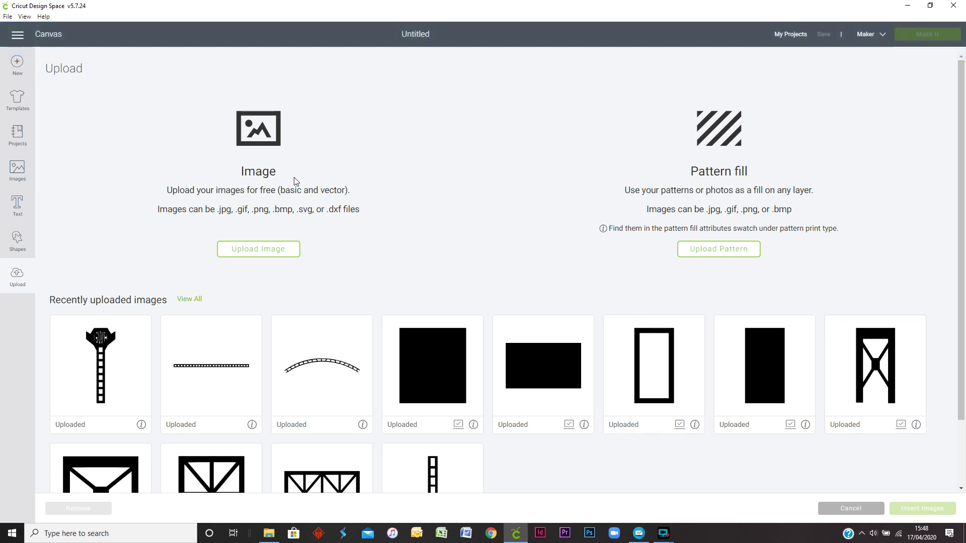
Step: Upload Arch support internal.jpg from the Arch Roof Girder folder and continue with it as a Complex image
left_click(252, 251)
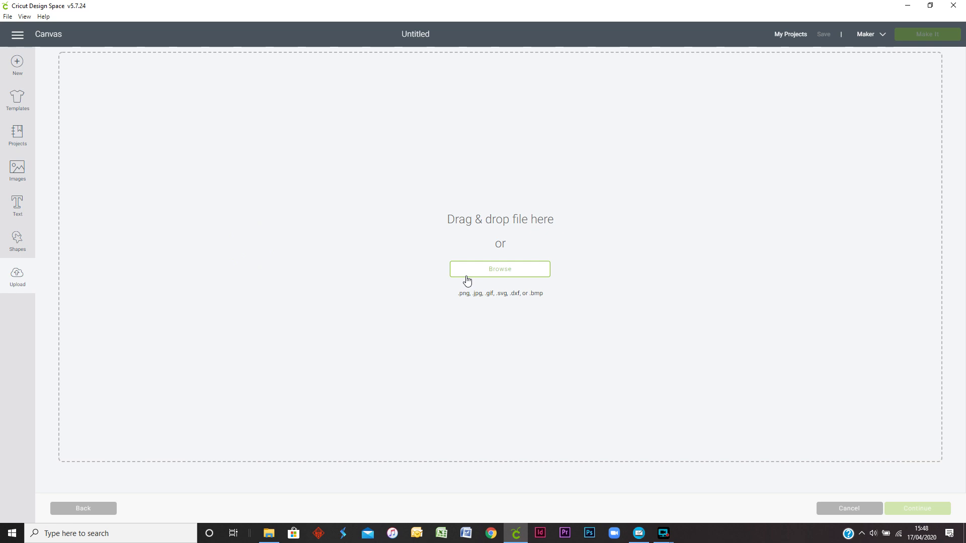
left_click(464, 274)
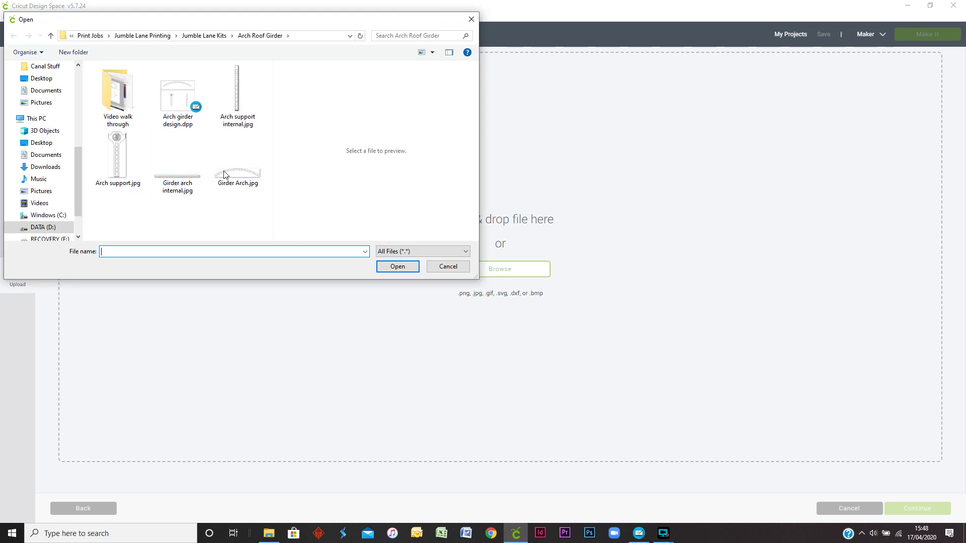
left_click(244, 103)
left_click(401, 265)
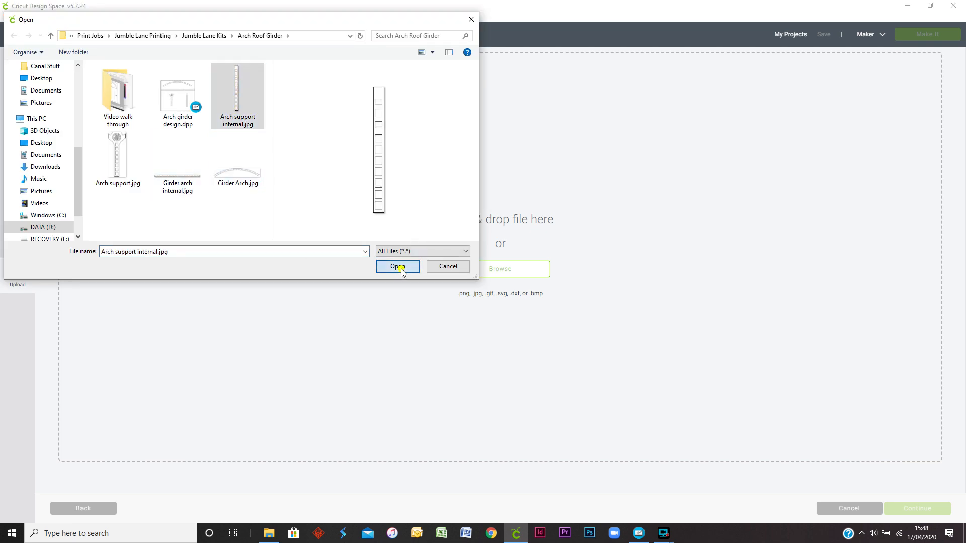
left_click(554, 280)
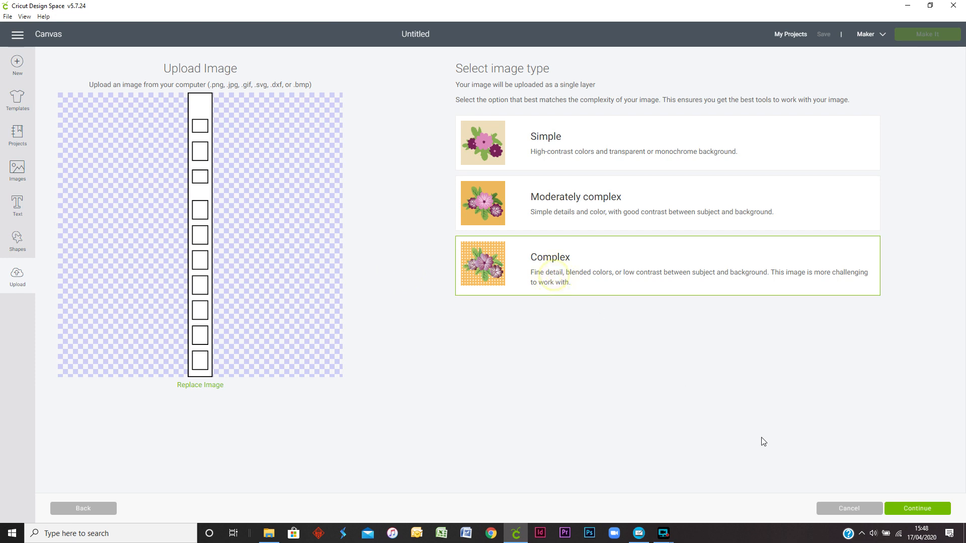
left_click(909, 508)
Step: Erase the white inside all ten rectangular openings of the internal support strip
left_click(596, 130)
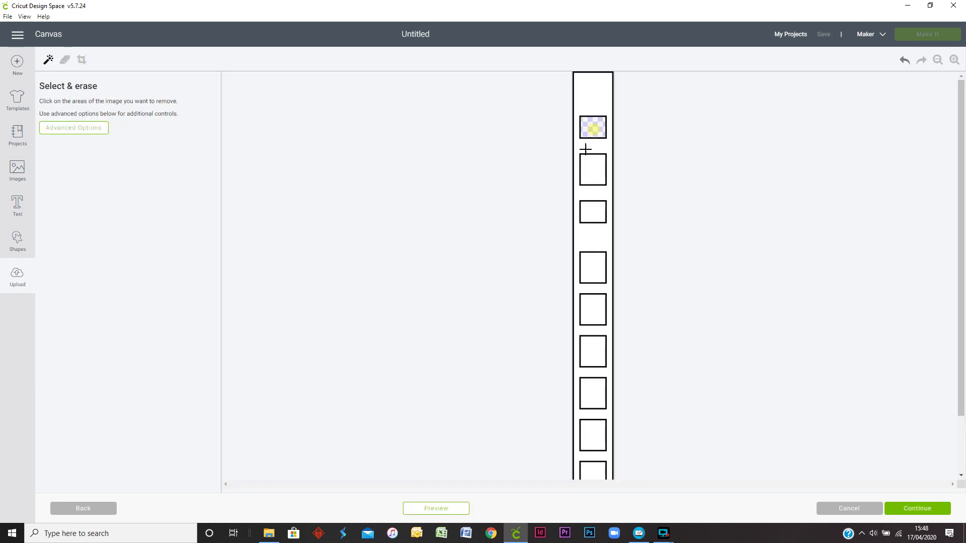
left_click(593, 169)
left_click(596, 212)
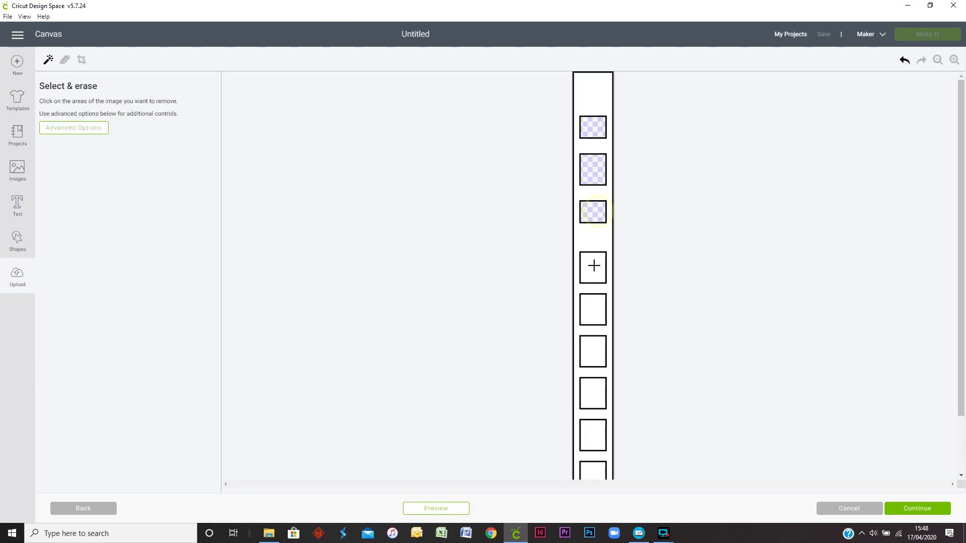
left_click(593, 267)
left_click(593, 315)
left_click(594, 350)
left_click(594, 392)
left_click(595, 434)
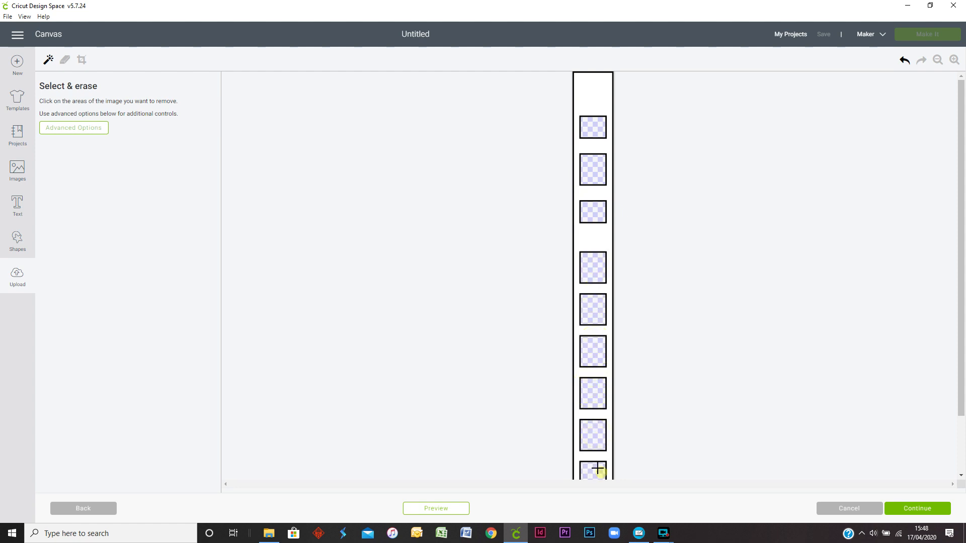
scroll(602, 468, "down", 2)
left_click(593, 455)
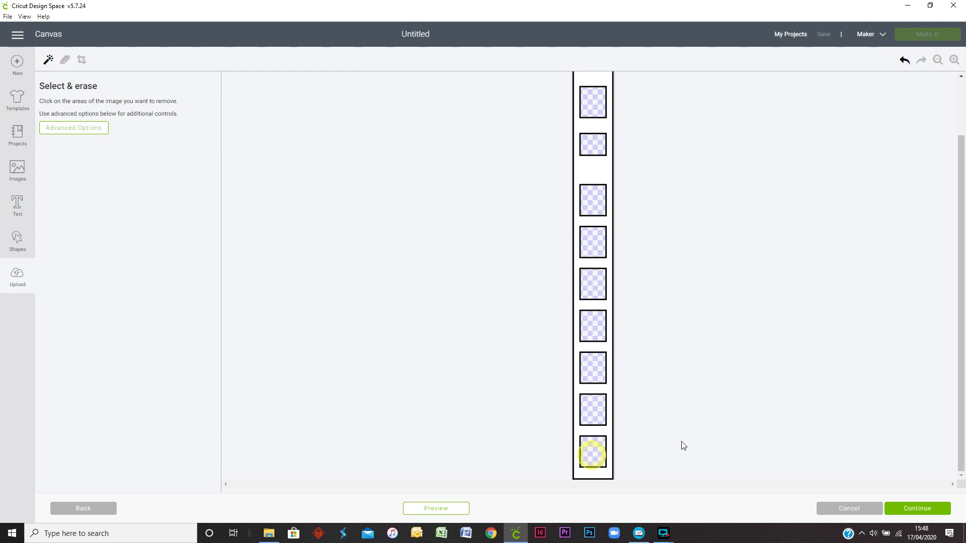
Step: Continue with the cleaned support strip and save it as a Cut image under the name Arch support internal
left_click(913, 508)
left_click(589, 238)
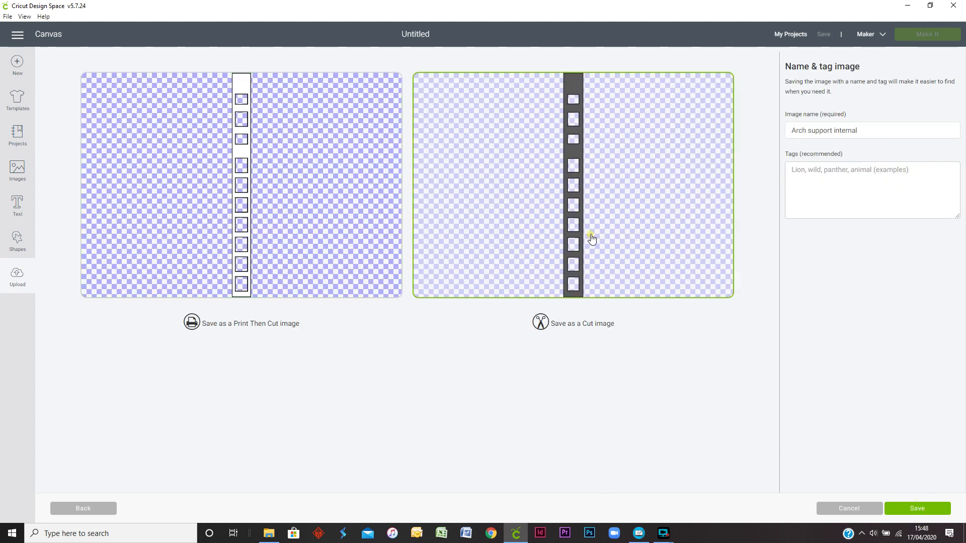
left_click(922, 509)
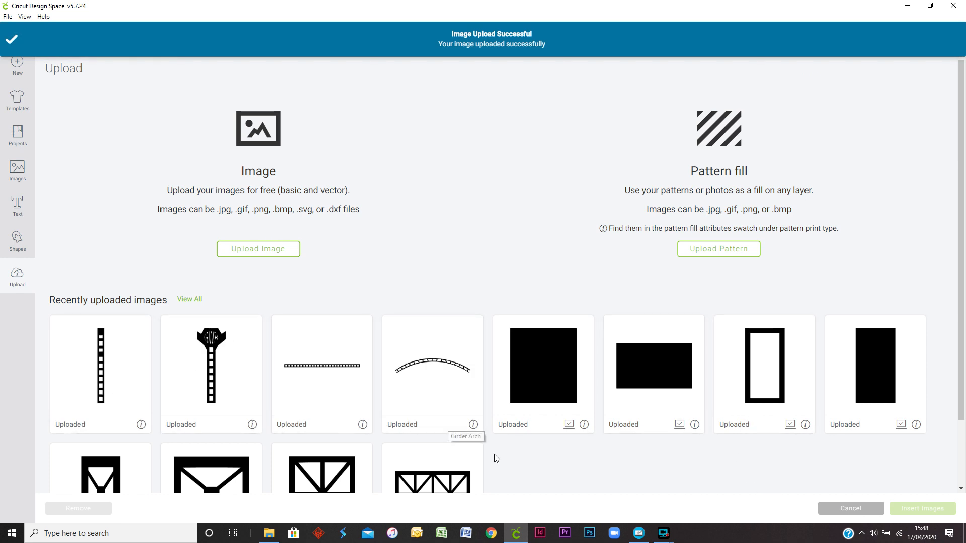
Step: Insert the uploaded girder arch, girder arch internal, arch support and arch support internal images onto the canvas together
left_click(429, 401)
left_click(352, 390)
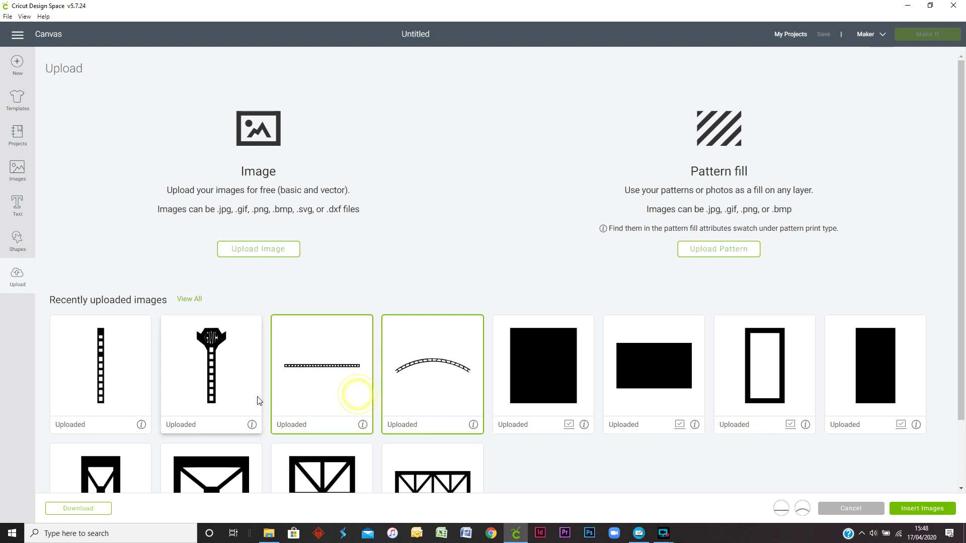
left_click(187, 388)
left_click(138, 386)
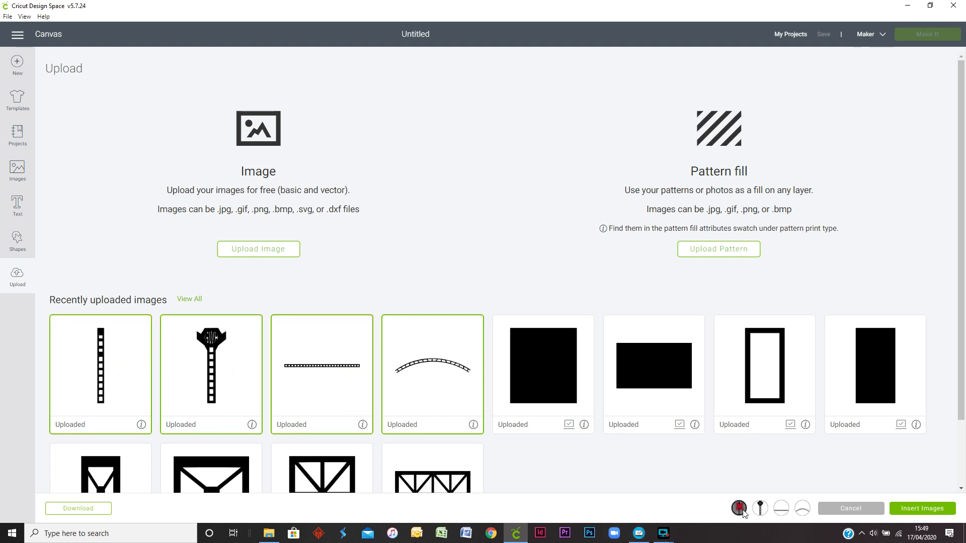
left_click(906, 508)
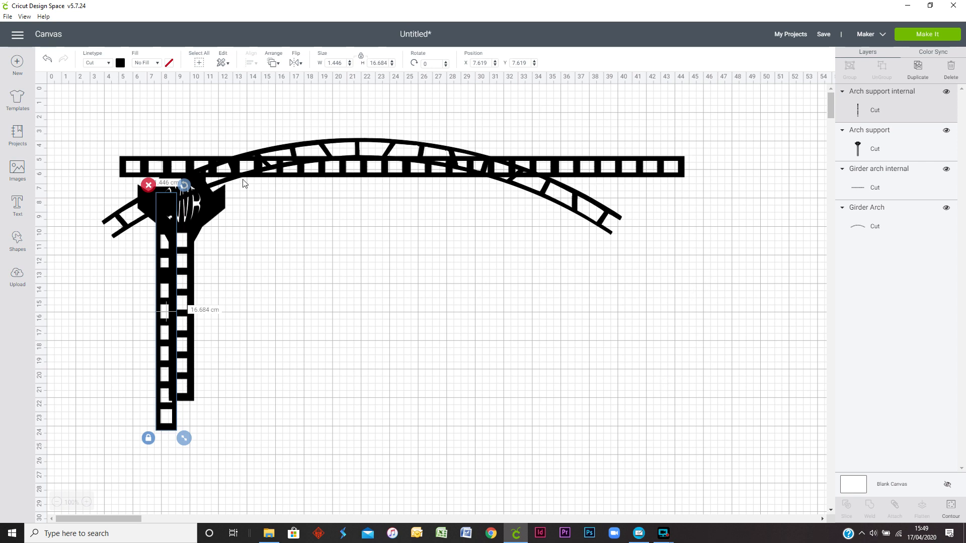
Step: Spread the four overlapping pieces apart, with the straight girder above the arch and the two supports side by side below
left_click_drag(168, 220, 511, 295)
left_click_drag(170, 312, 393, 399)
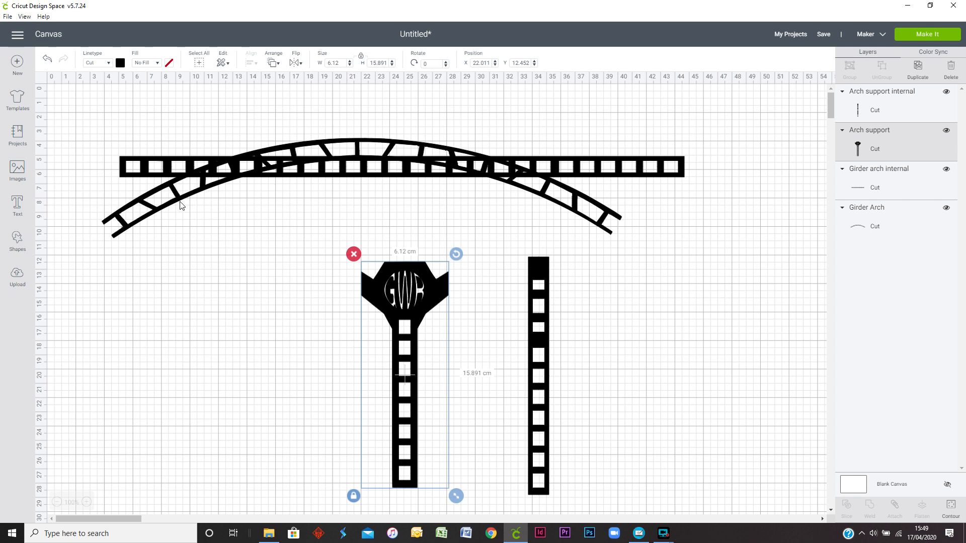
left_click_drag(174, 199, 239, 266)
left_click_drag(265, 167, 308, 134)
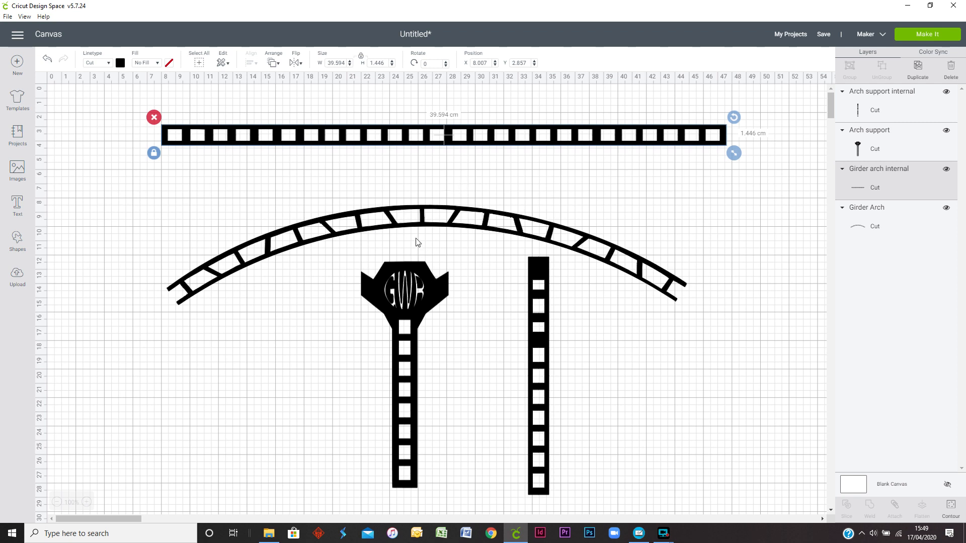
Step: Check the part lengths in the DrawPlus drawing, return to Cricut Design Space and set the straight girder's width to 26.3 cm
left_click(637, 537)
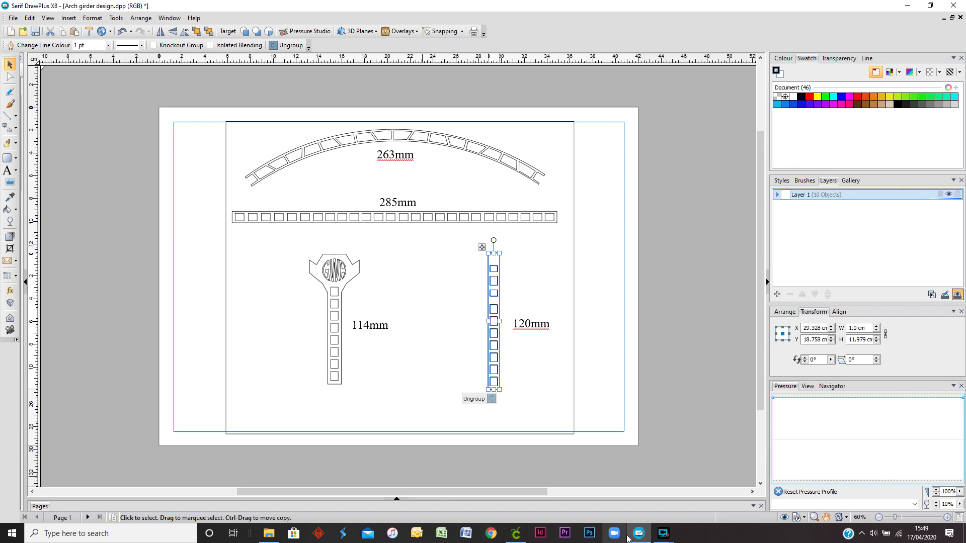
left_click(516, 534)
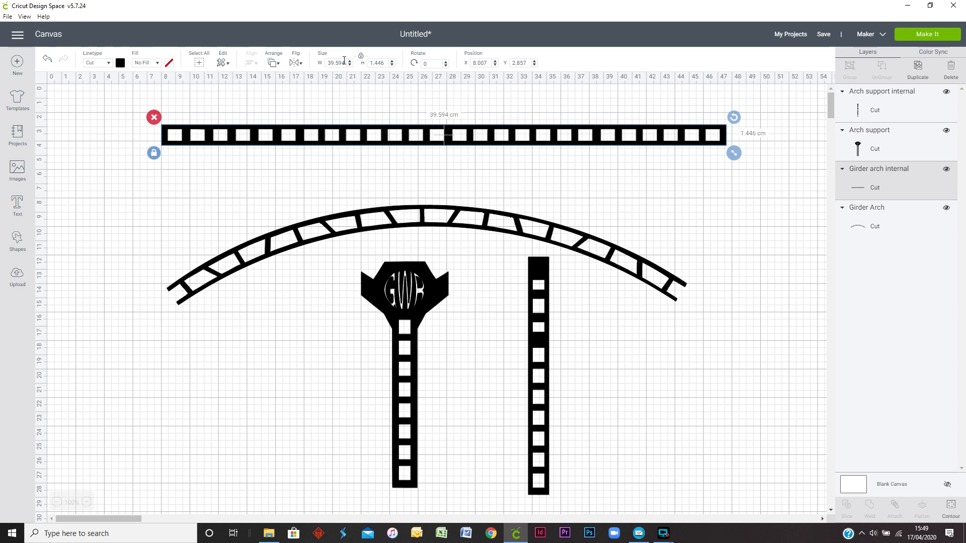
left_click_drag(345, 64, 322, 68)
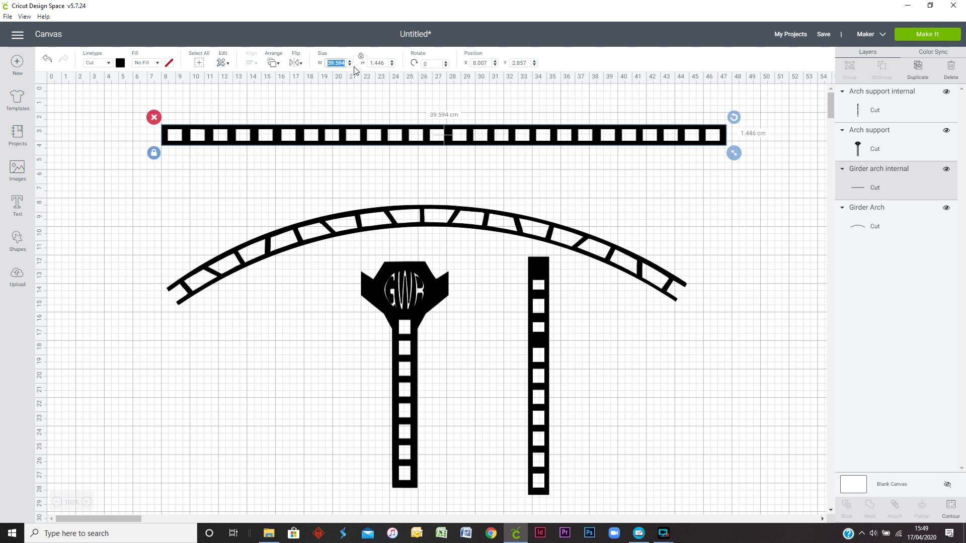
type("26.3")
key("Return")
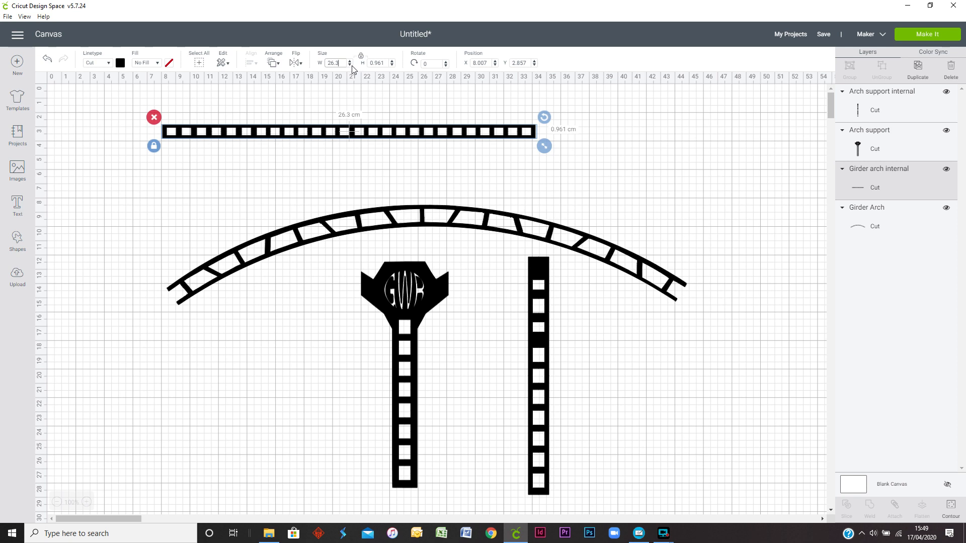
Step: Set the curved Girder Arch's width to 26.3 cm with its proportions locked
left_click(388, 217)
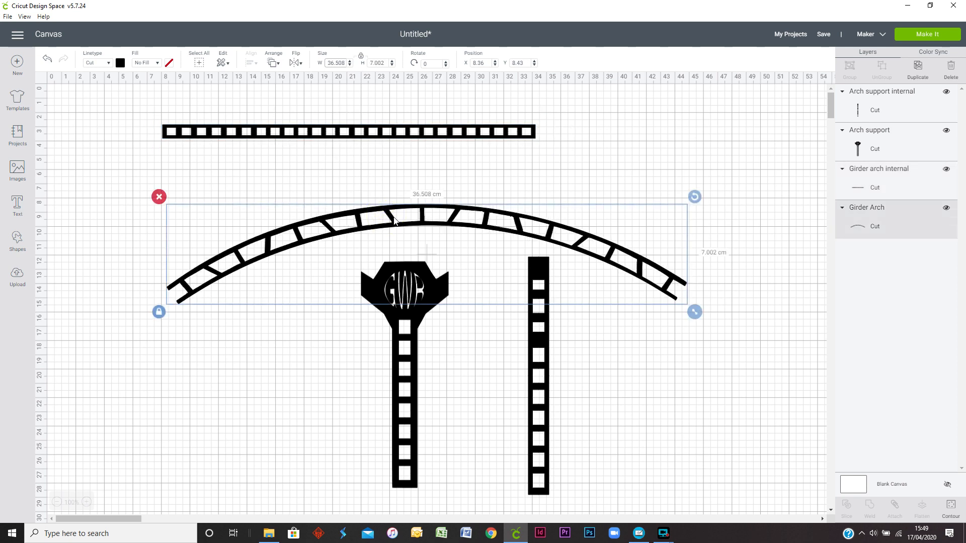
left_click(327, 62)
type("26.3")
key("Return")
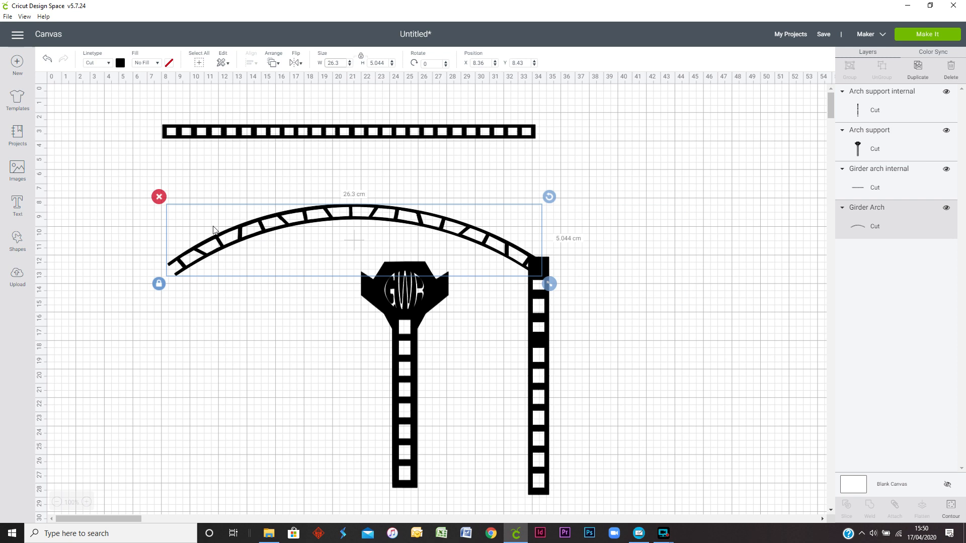
Step: Check the straight girder's length in the DrawPlus drawing, return to Cricut Design Space and set its width to 28.5 cm
left_click(641, 539)
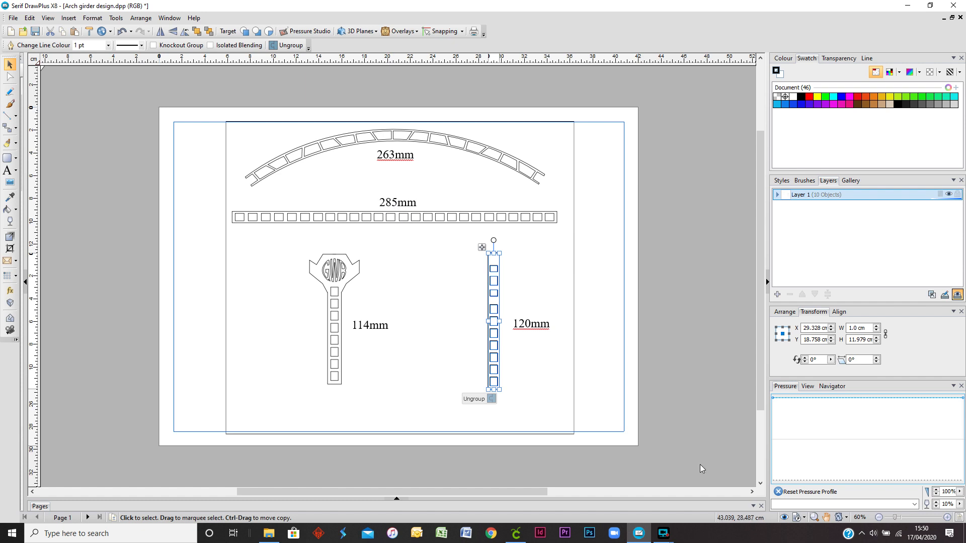
left_click(524, 538)
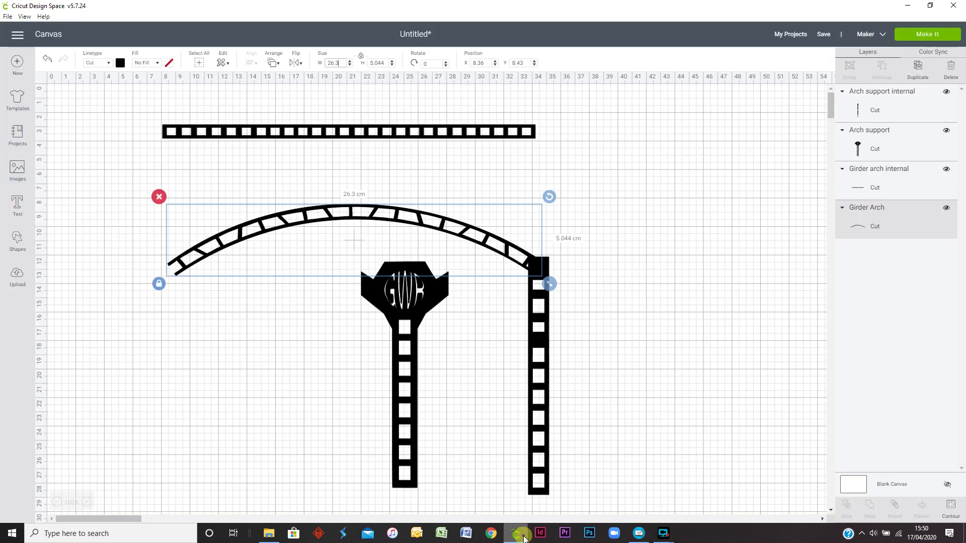
left_click(368, 135)
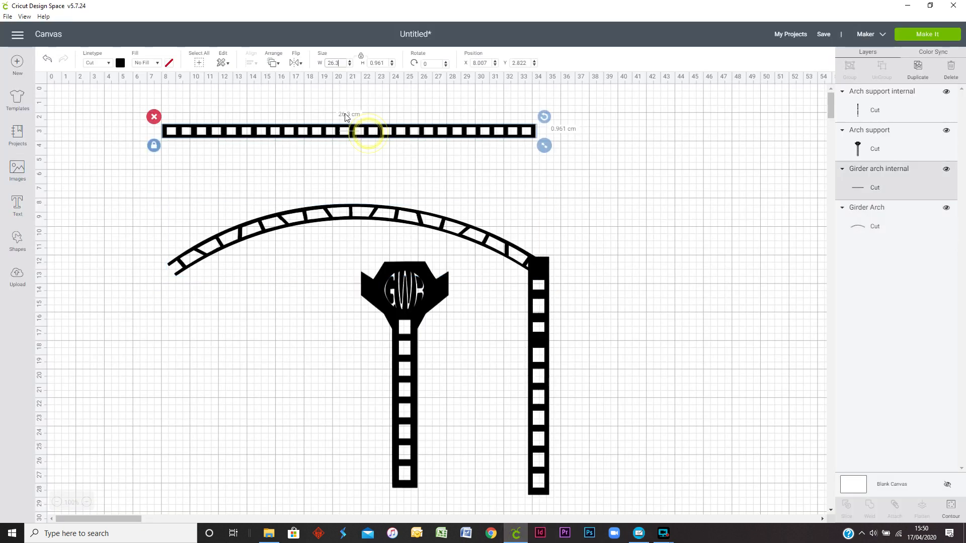
left_click(345, 63)
key("Return")
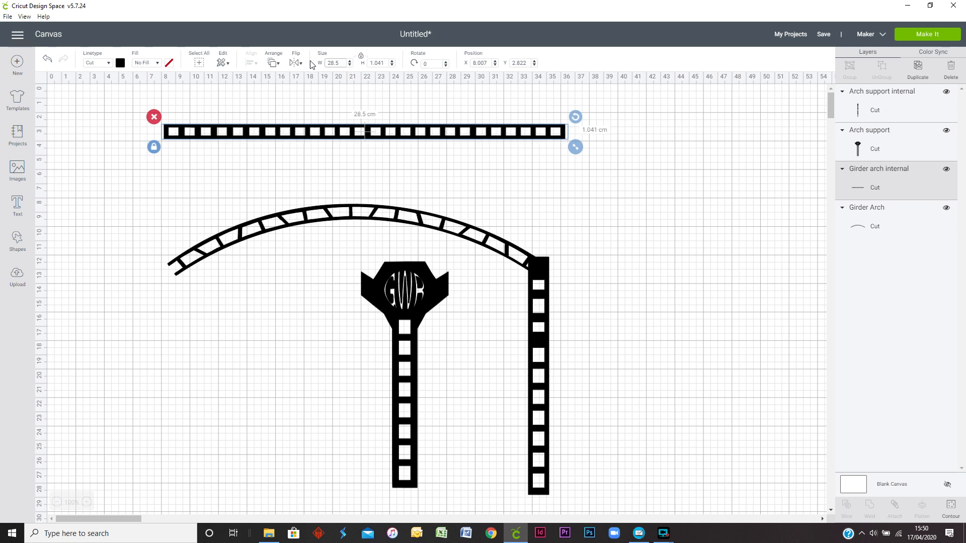
Step: Check the GWR support's length in the DrawPlus drawing, return to Cricut Design Space and set its height to 11.4 cm
left_click(414, 430)
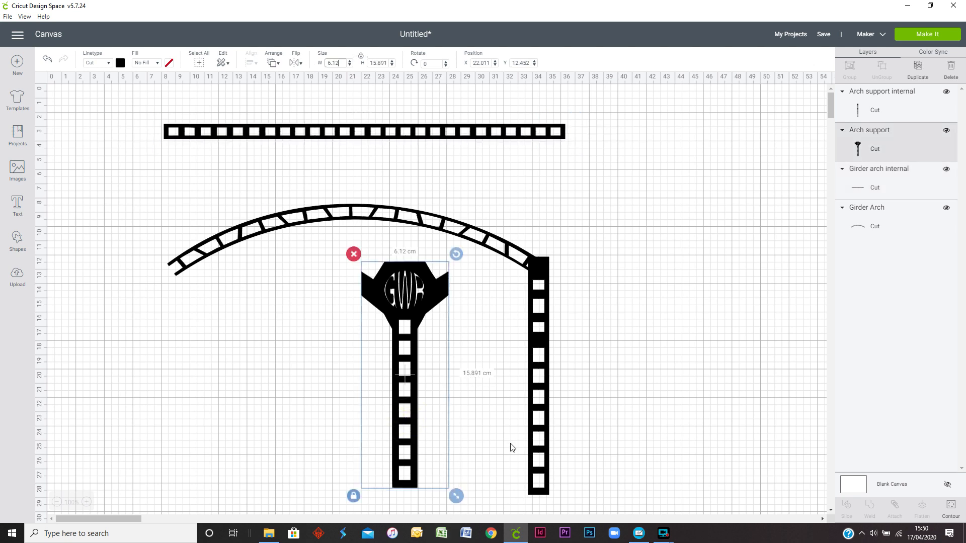
left_click(642, 535)
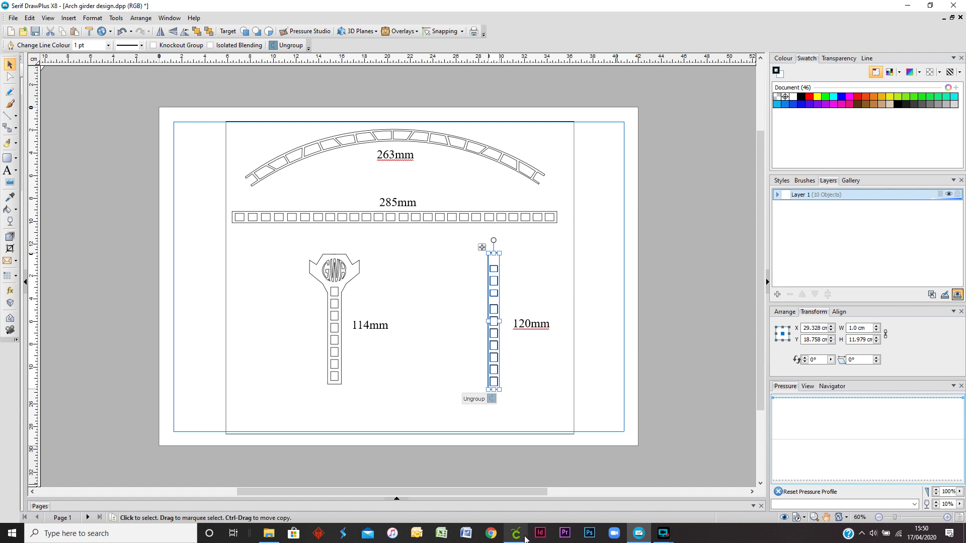
left_click(516, 533)
left_click(481, 377)
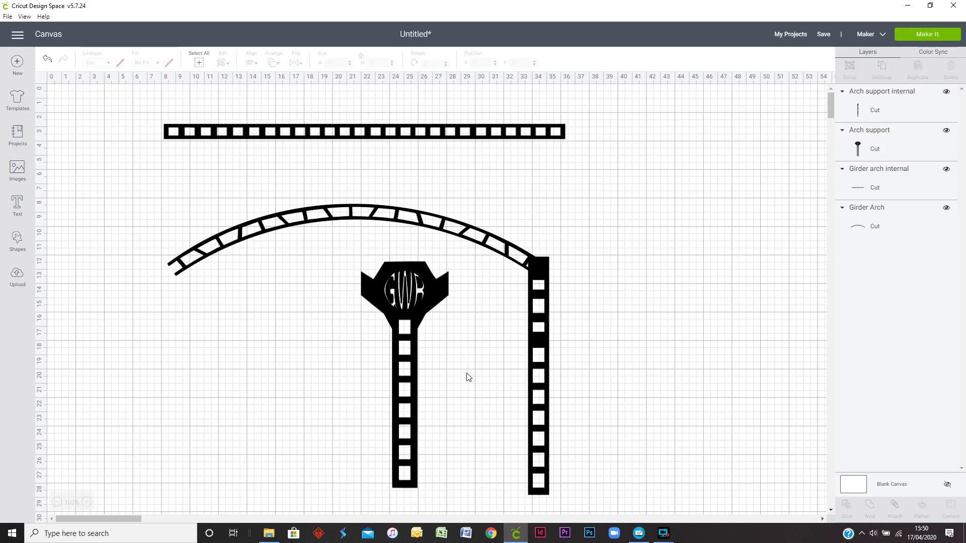
left_click(414, 362)
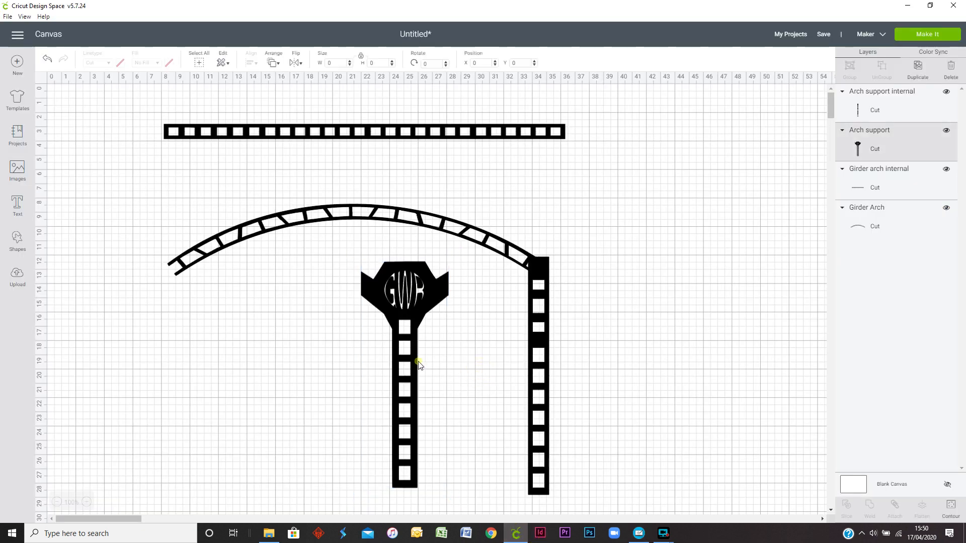
double_click(388, 63)
type("1")
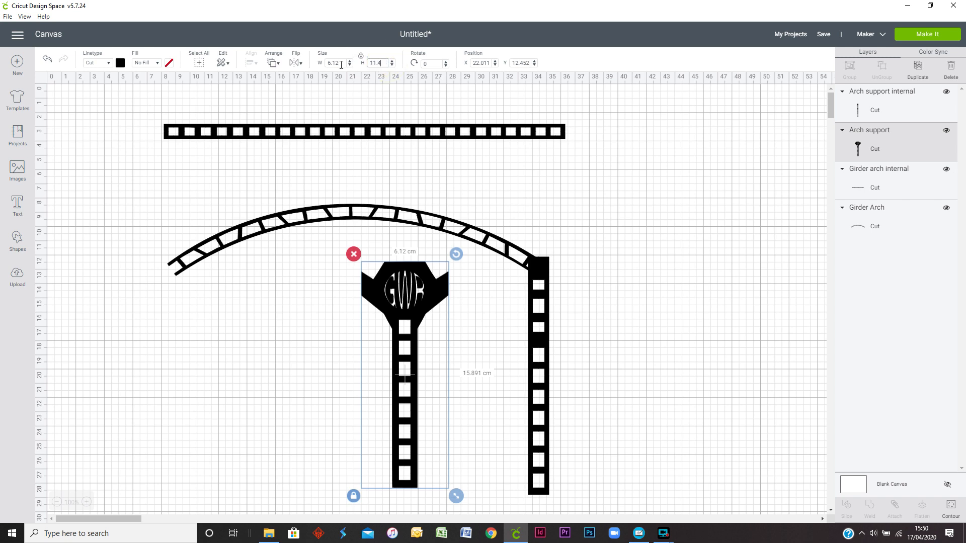
type("1.4")
key("Return")
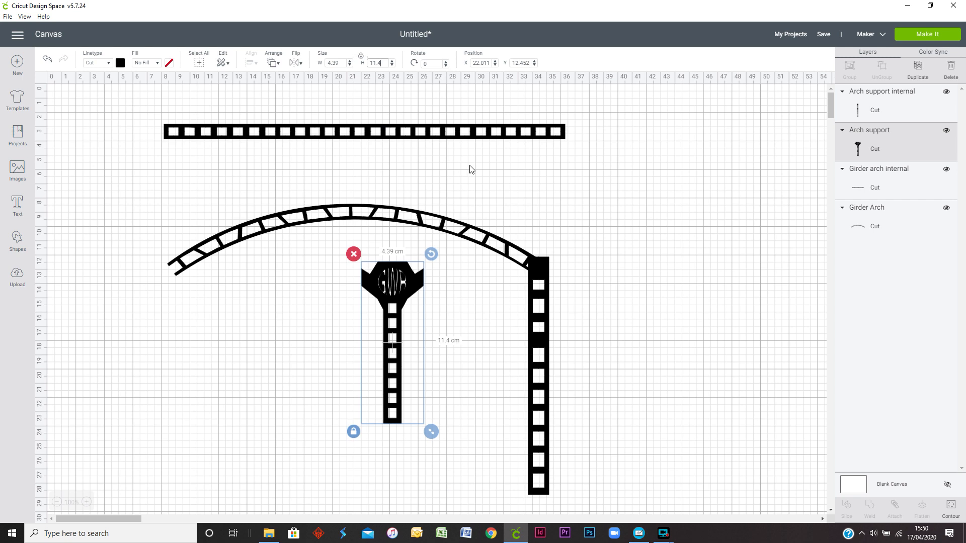
Step: Check the internal support's length in DrawPlus, try to set its height to 12 cm in Cricut Design Space, and undo the resize
left_click(548, 351)
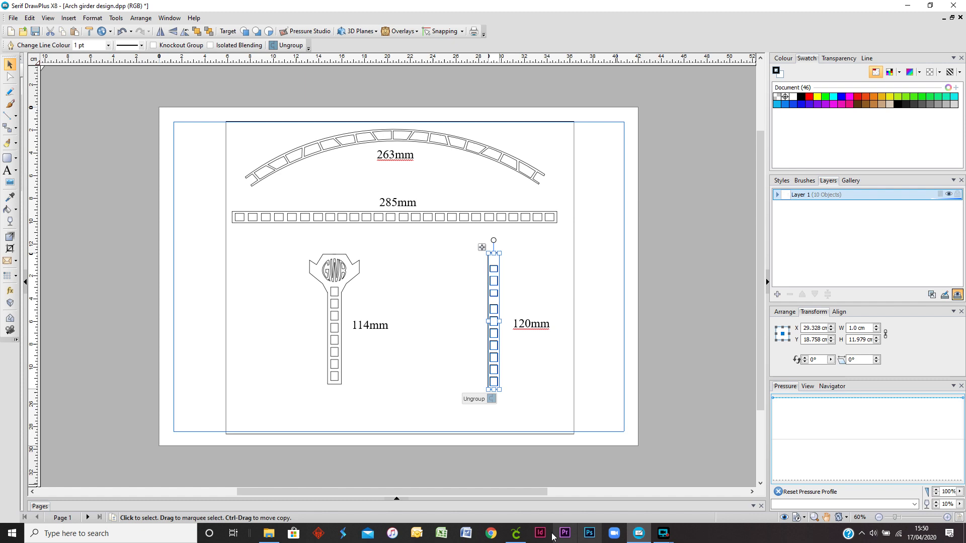
mouse_move(515, 533)
left_click(528, 498)
left_click(540, 427)
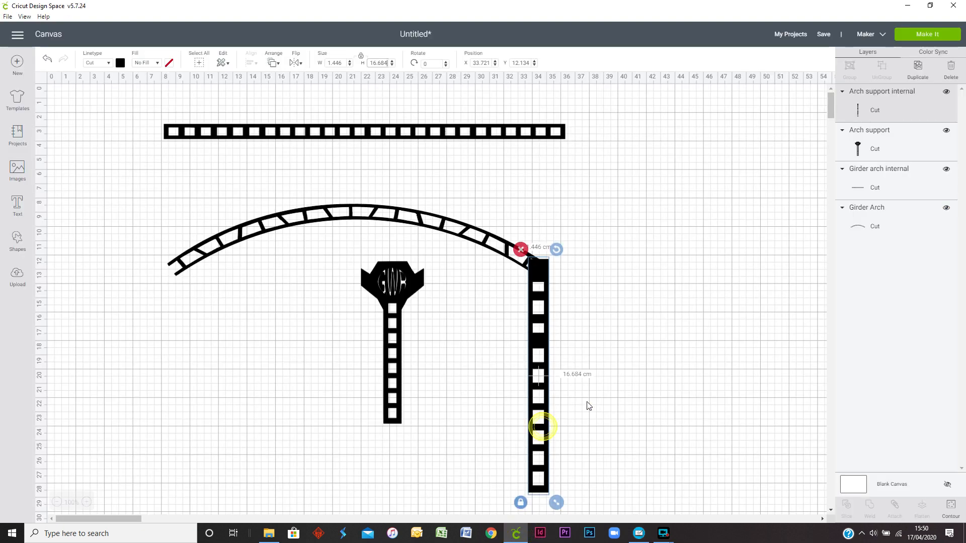
left_click(371, 62)
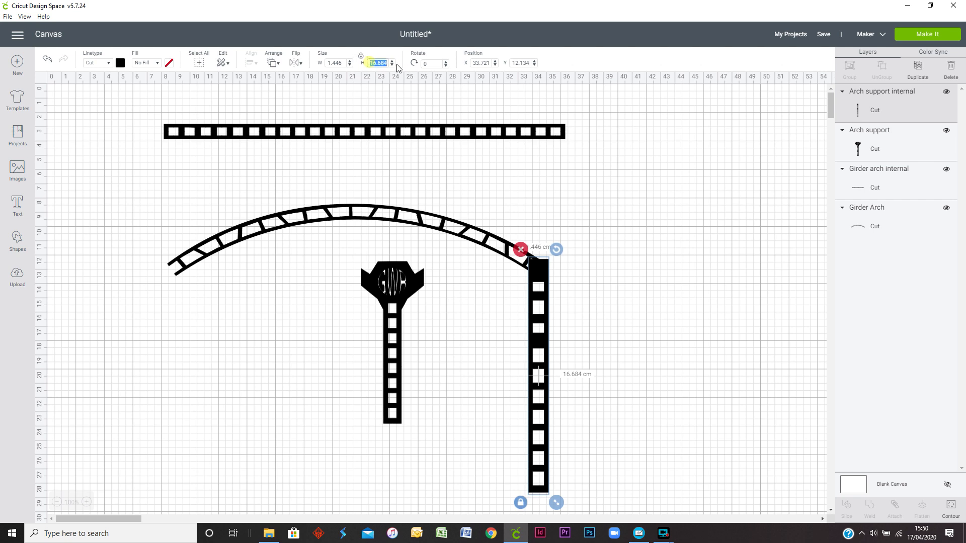
type("12")
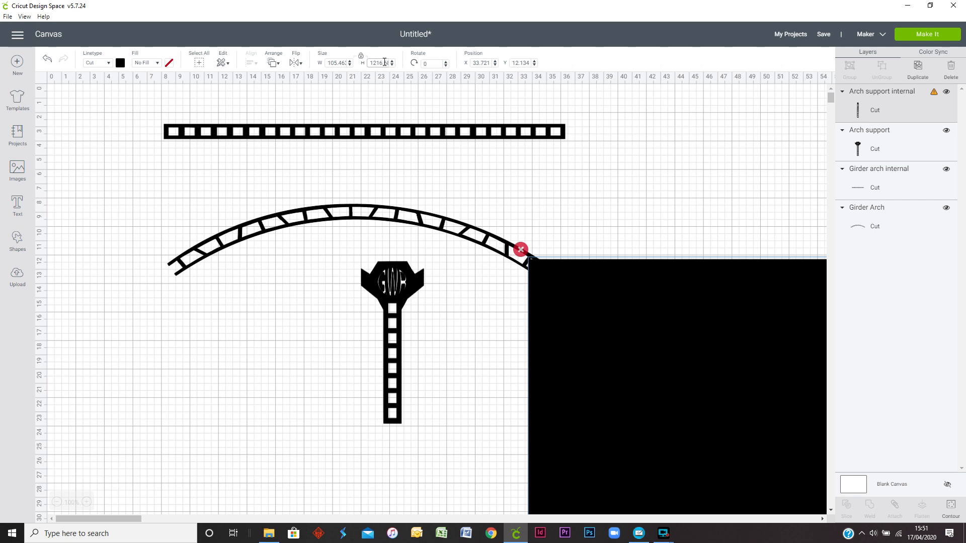
left_click(47, 59)
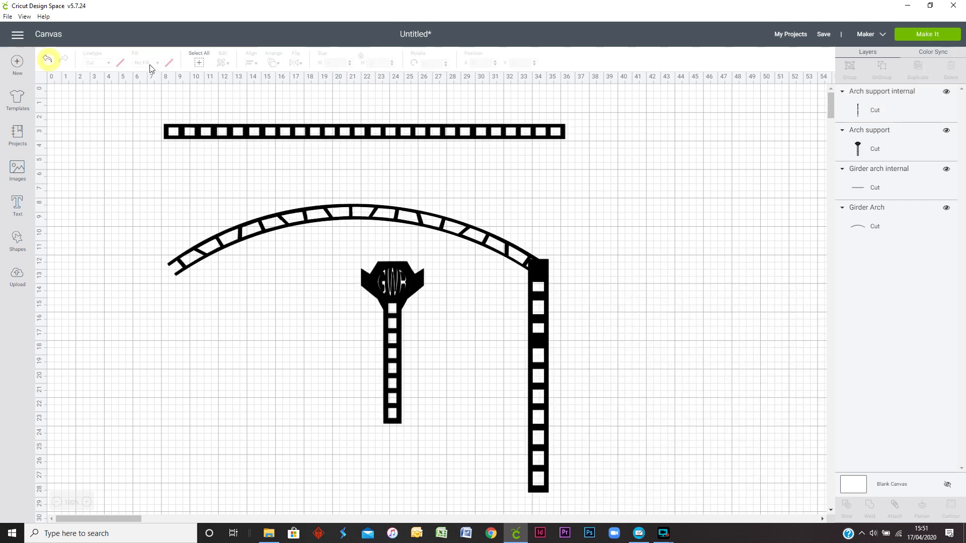
Step: Set the internal arch support's height to 12 cm with its proportions locked
left_click(540, 337)
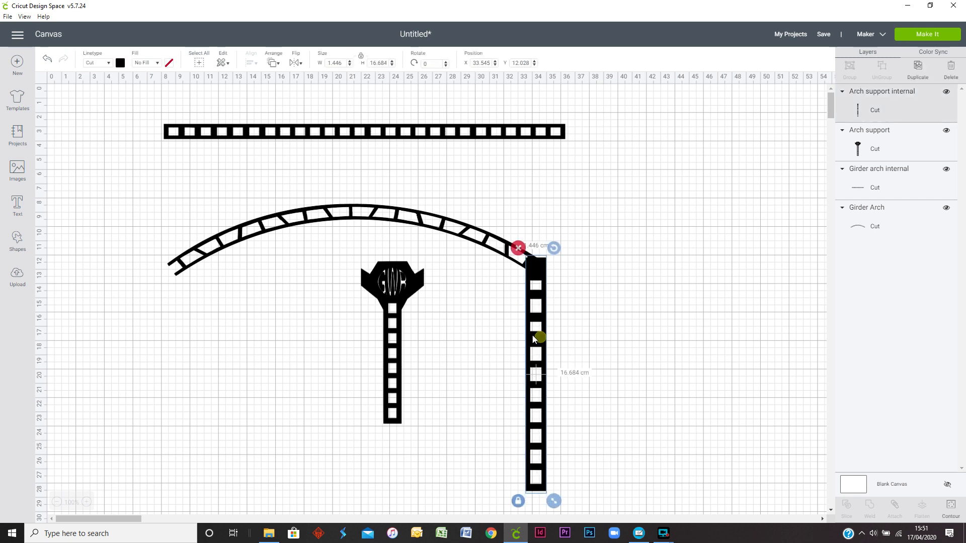
left_click(370, 62)
type("12")
key("Return")
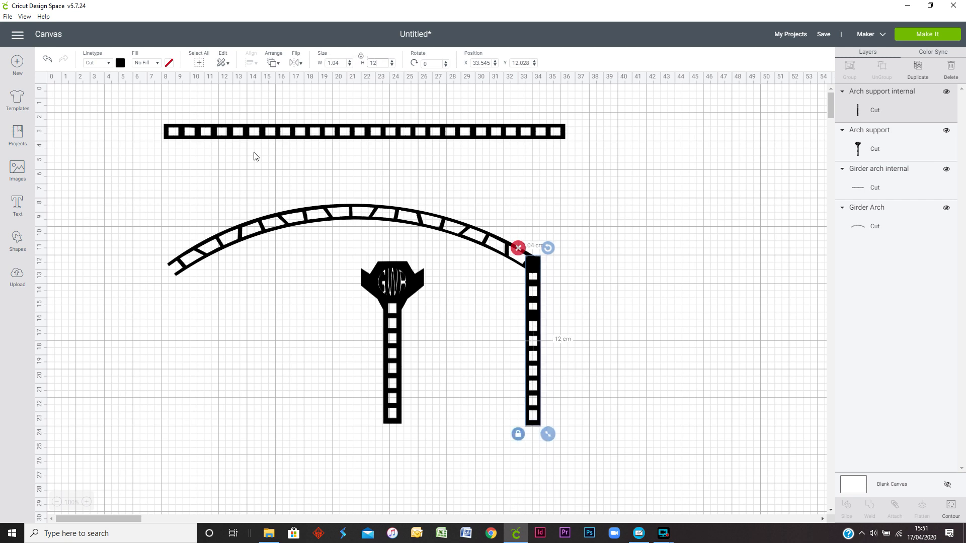
Step: Spread out the four parts, moving both supports below the arch and shifting the straight girder and arch to make room for copies
left_click_drag(535, 317, 469, 357)
left_click_drag(400, 330, 291, 377)
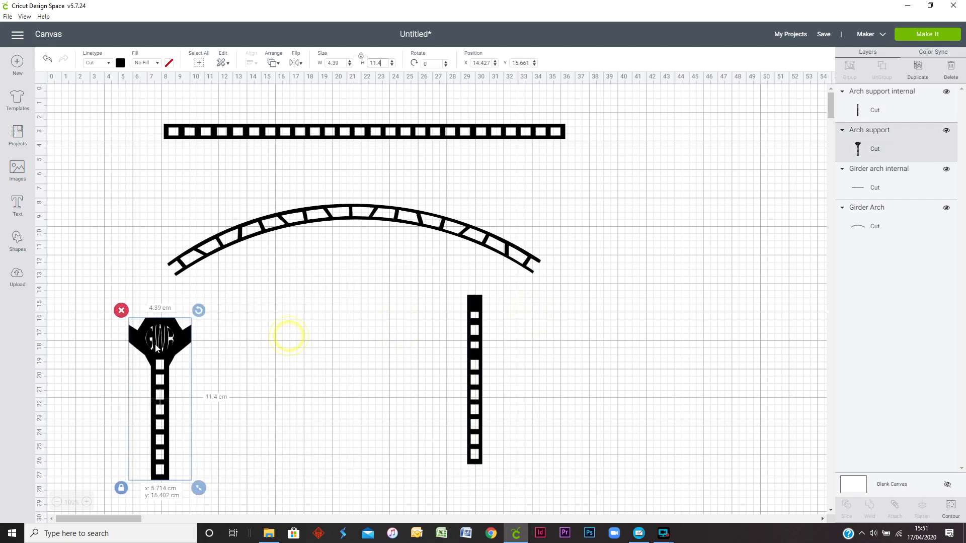
left_click_drag(323, 136, 268, 112)
left_click_drag(342, 210, 305, 211)
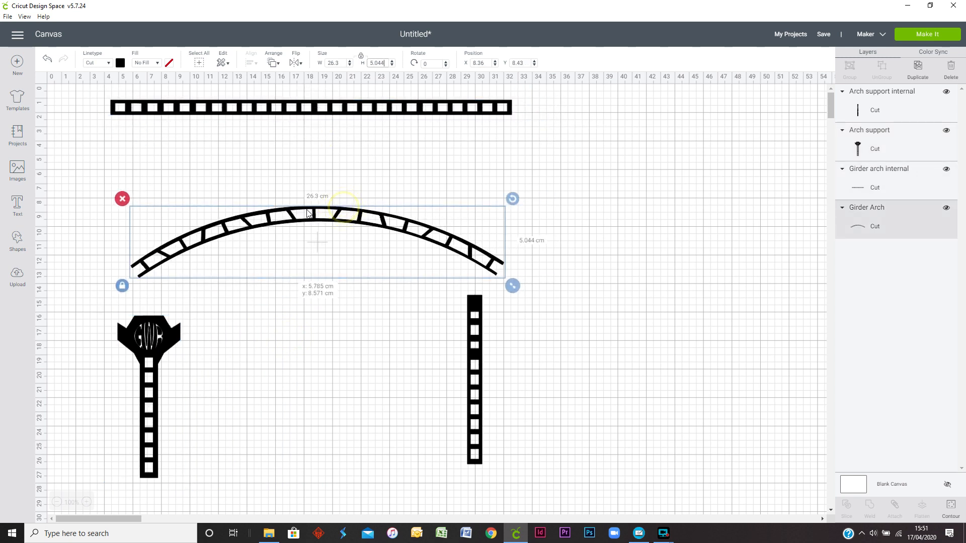
Step: Duplicate the straight girder and place the copy directly below the original
left_click(303, 108)
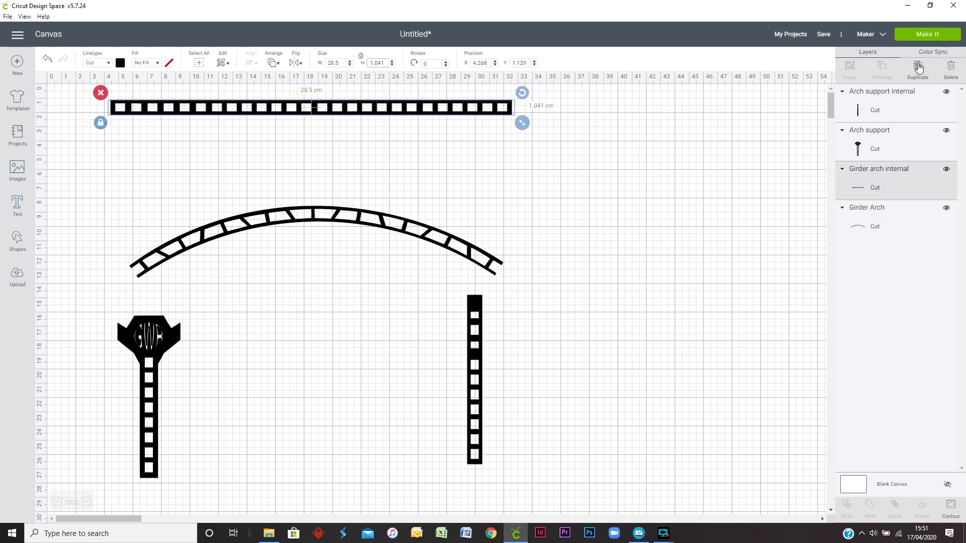
left_click(918, 71)
left_click_drag(380, 133, 363, 145)
Step: Duplicate the curved Girder Arch and arrange the two arches one above the other beneath the straight girders
left_click(361, 269)
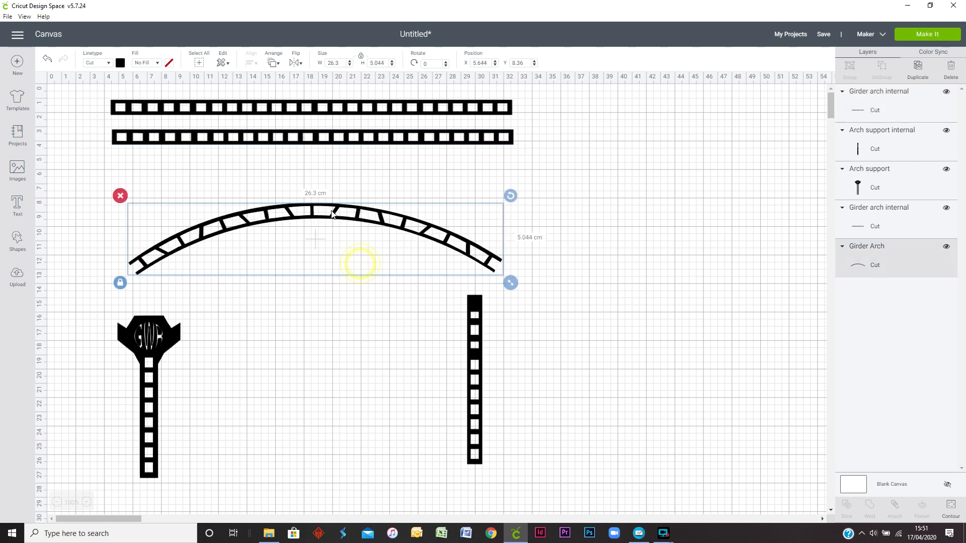
left_click(914, 72)
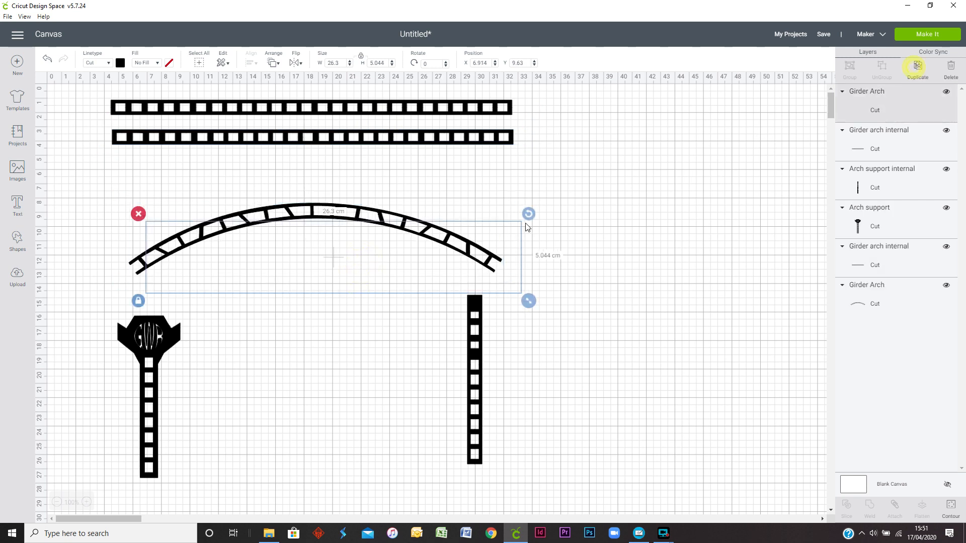
left_click_drag(316, 209, 307, 163)
left_click_drag(328, 232, 311, 227)
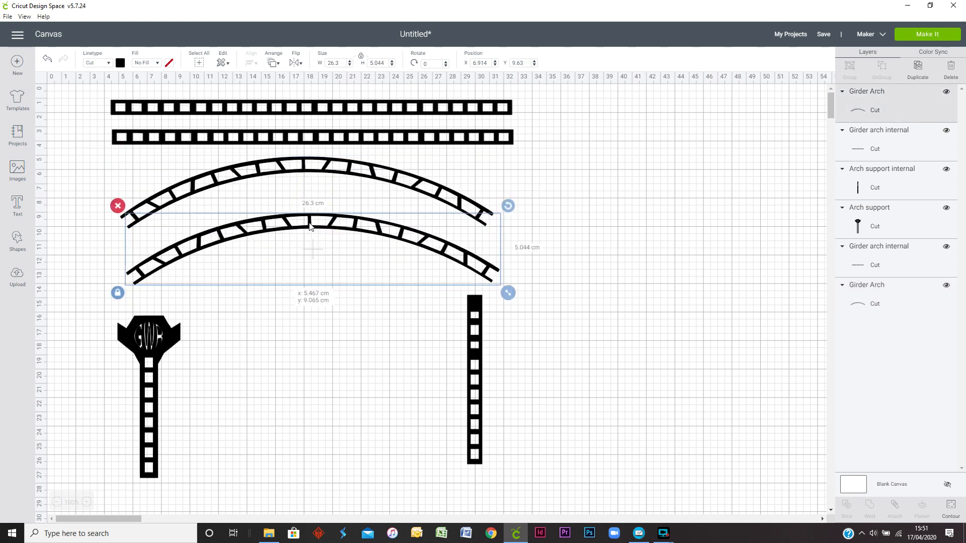
left_click(595, 273)
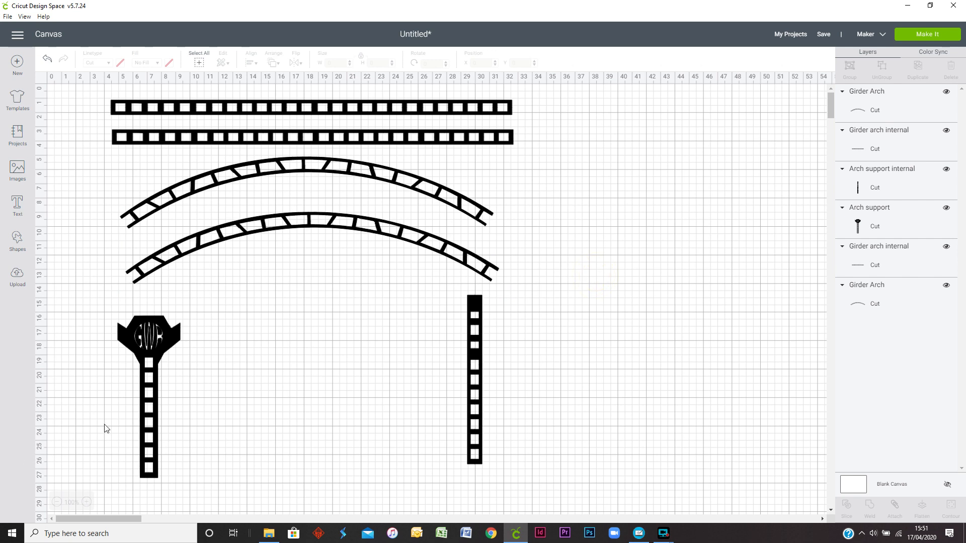
Step: Make three duplicates of the GWR arch support and space all four supports in a row below the arches
left_click_drag(148, 419, 156, 410)
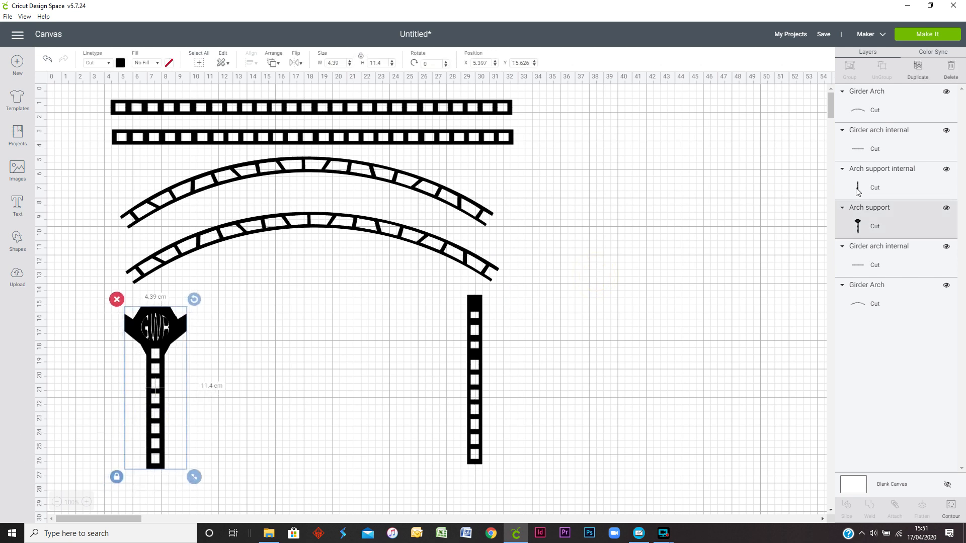
left_click(918, 67)
left_click_drag(171, 398, 233, 381)
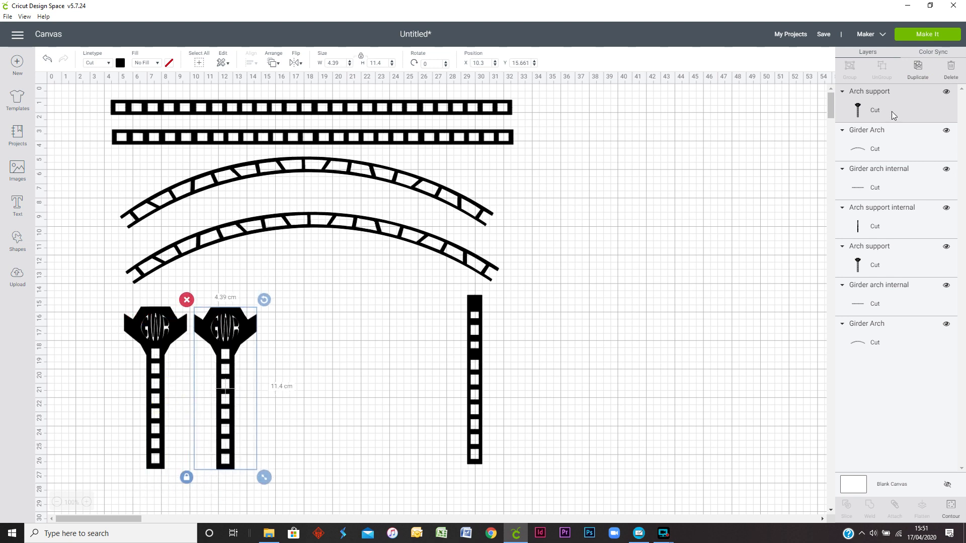
left_click(918, 66)
left_click(917, 67)
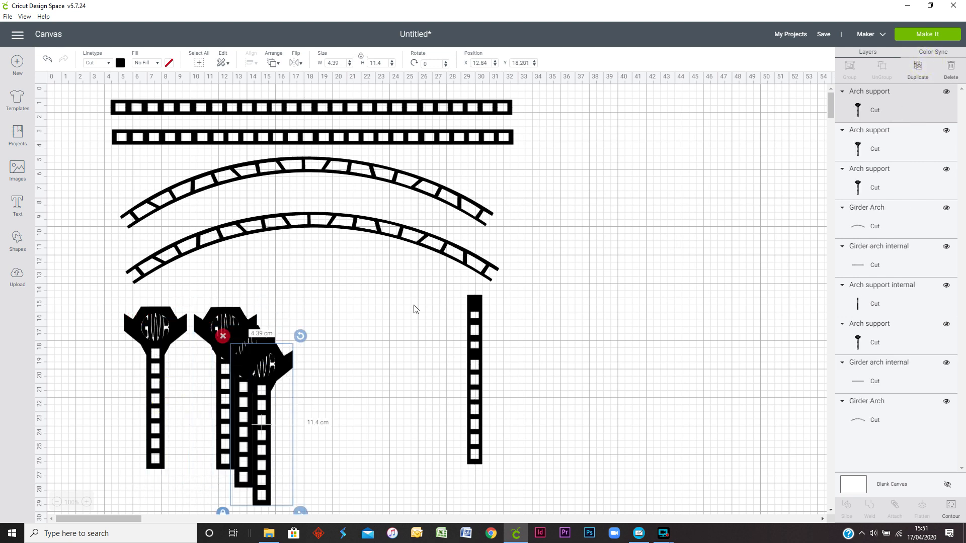
left_click_drag(269, 416, 310, 403)
left_click_drag(375, 420, 382, 412)
Step: Move the internal support beside the GWR supports, make three duplicates of it and space them out alongside
left_click_drag(476, 416, 449, 424)
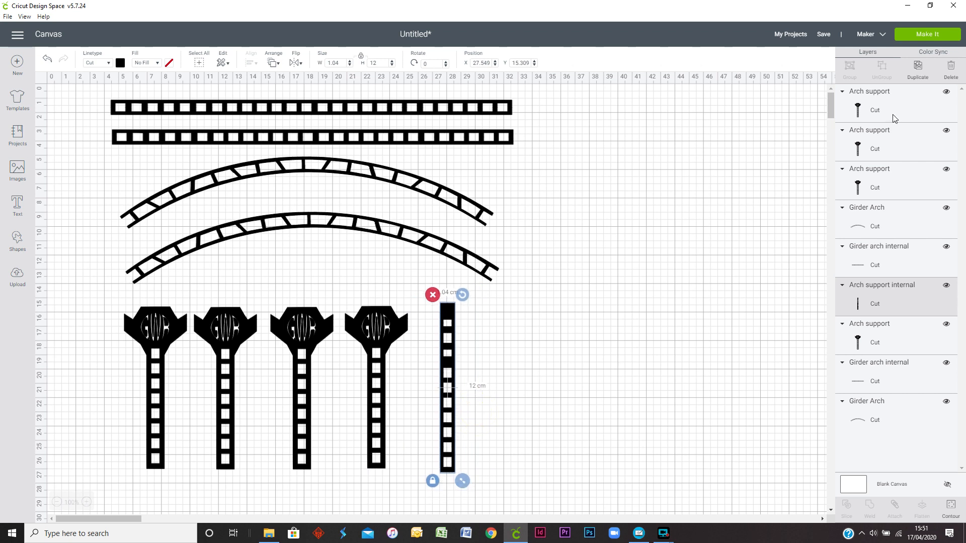
left_click(918, 68)
left_click(918, 68)
left_click(918, 68)
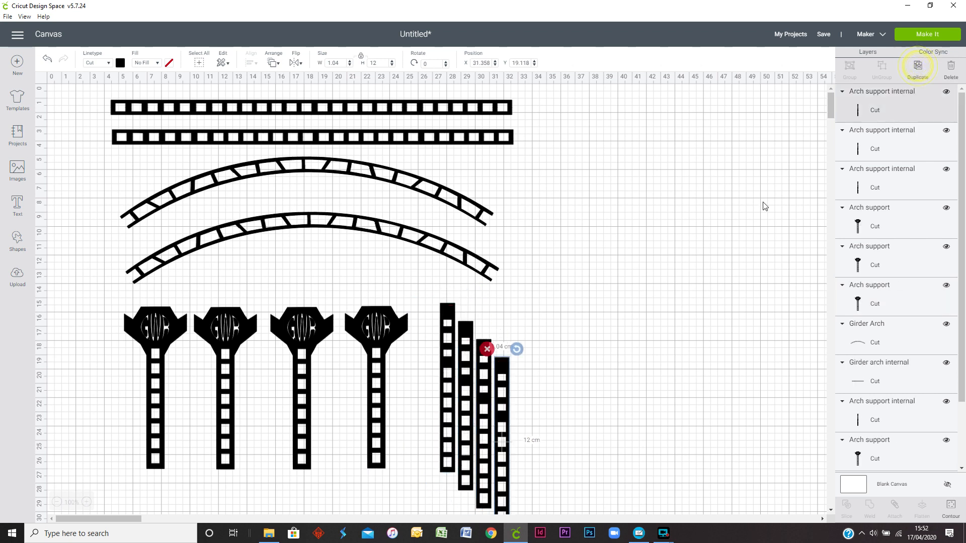
left_click_drag(507, 451, 566, 412)
left_click_drag(482, 432, 493, 410)
left_click(673, 367)
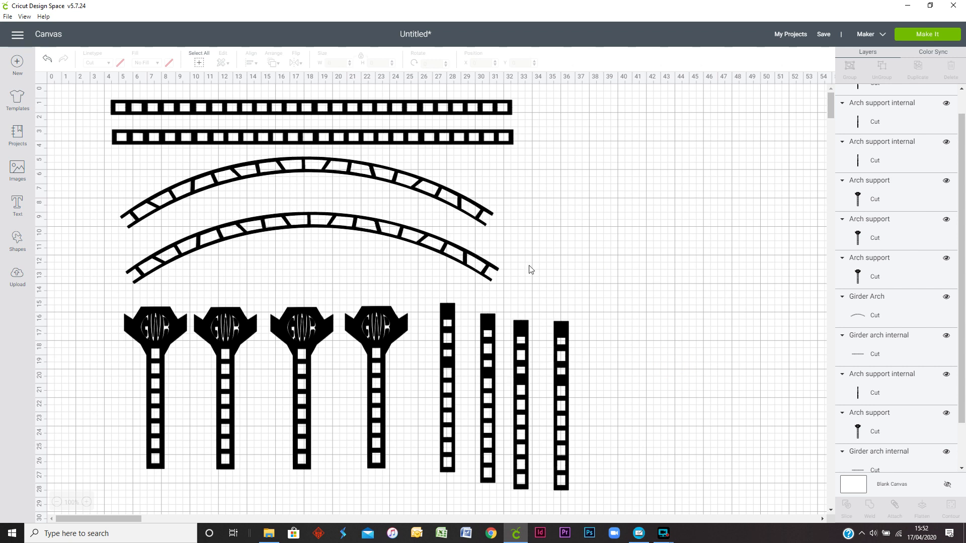
Step: Send the layout on to be made and set the cutting material to Kraft Board
left_click(916, 45)
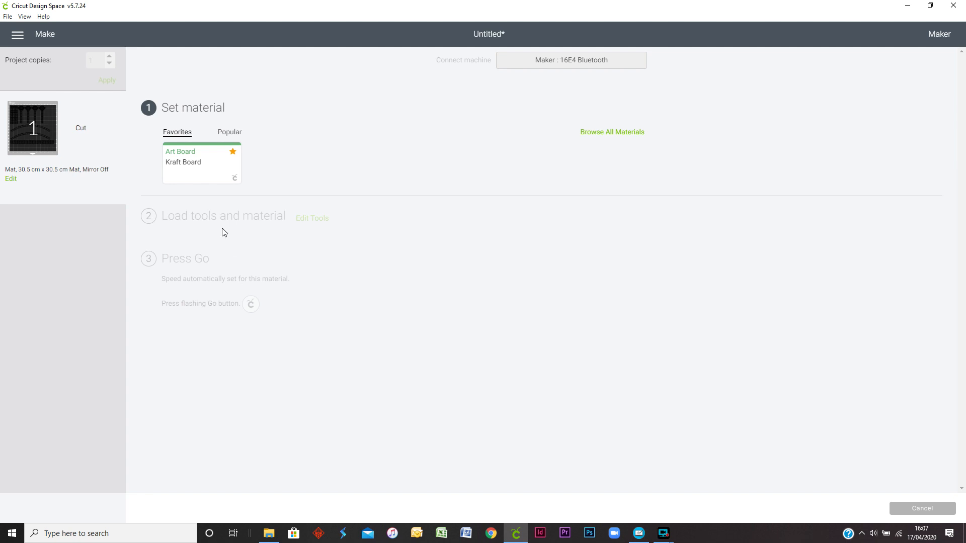
left_click(186, 173)
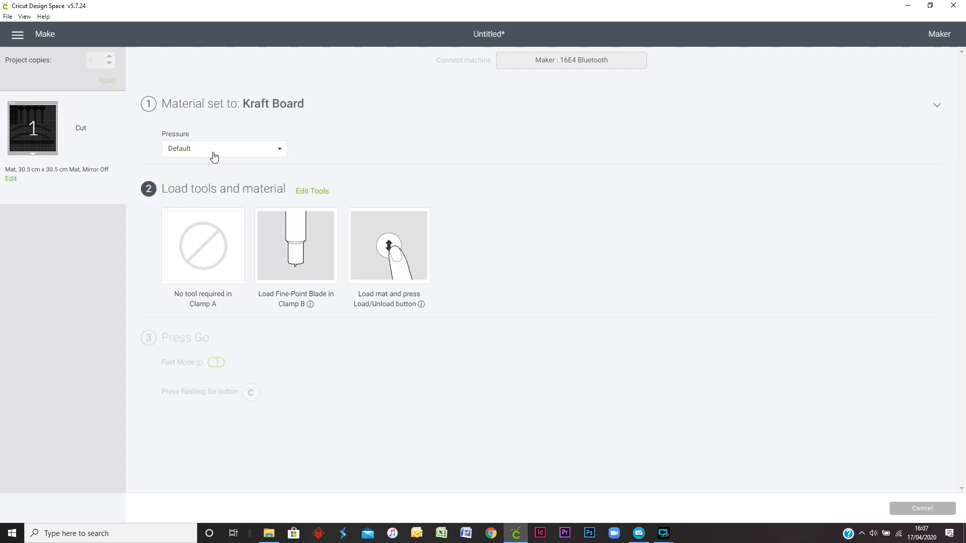